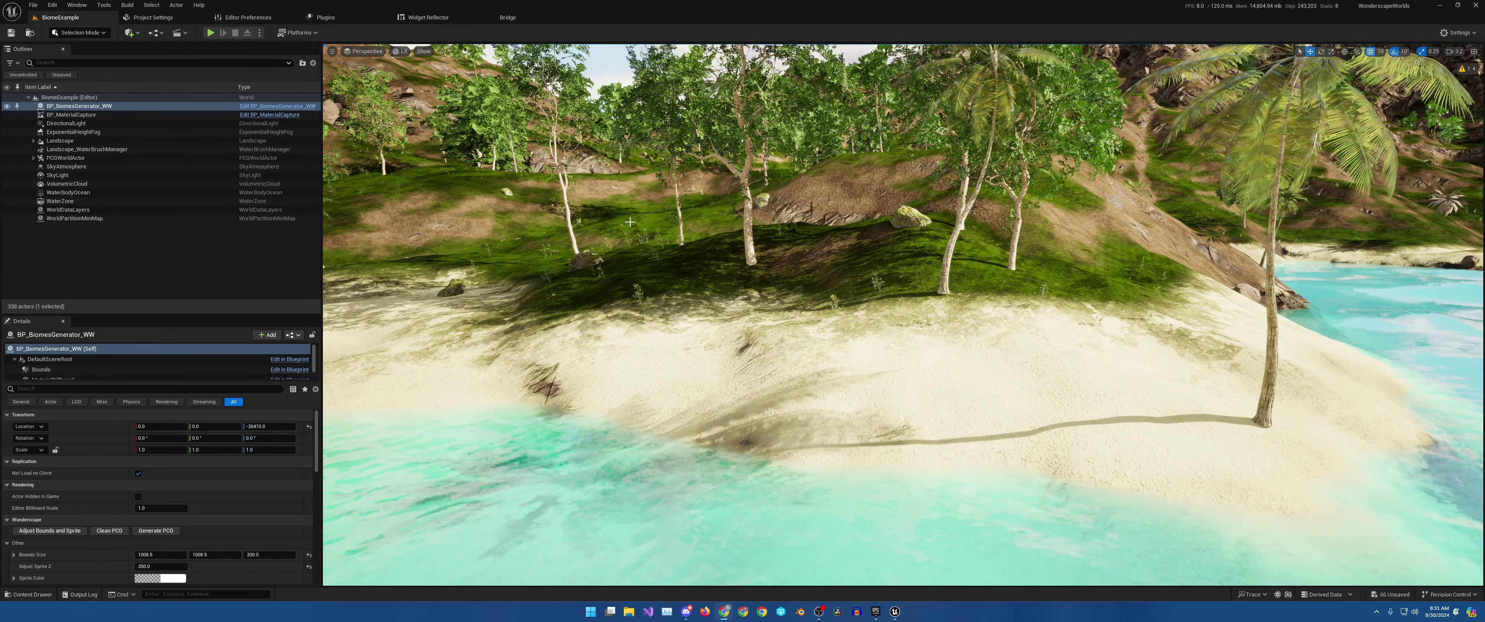
# Step: Pull the camera back from the shore and turn off Game View to reveal the generator bounds and WC sprite
pyautogui.moveTo(726, 276); pyautogui.dragTo(740, 232, button='right')
pyautogui.press('s')
pyautogui.scroll(4, 726, 277)
pyautogui.scroll(15, 740, 295)
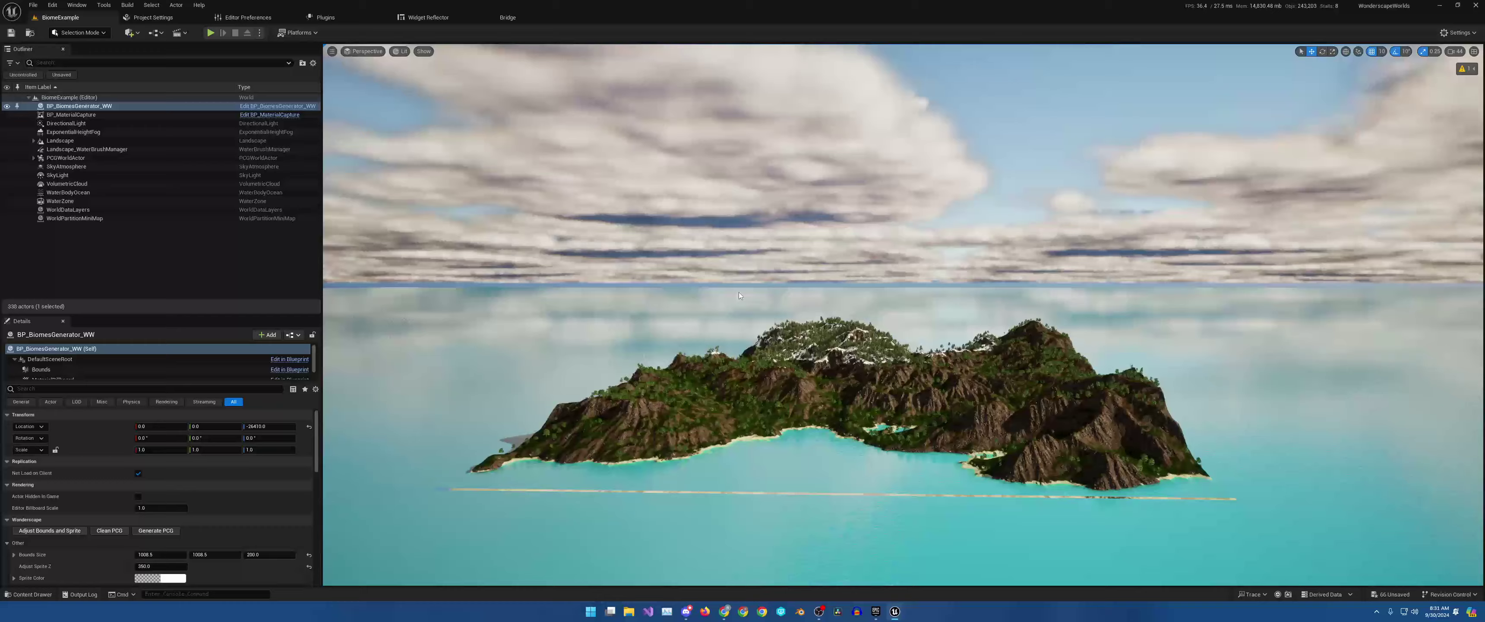
pyautogui.press('g')
pyautogui.press('w')
pyautogui.moveTo(741, 295); pyautogui.dragTo(750, 274, button='right')
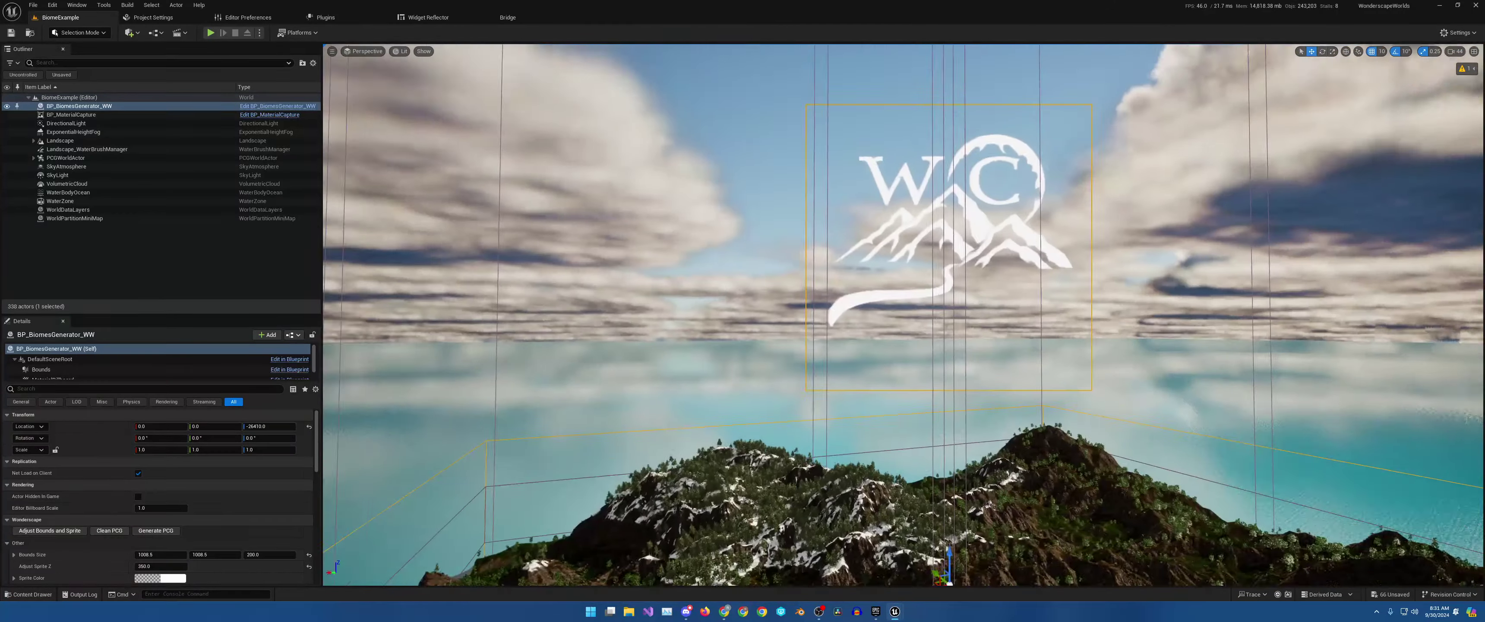
pyautogui.moveTo(895, 198); pyautogui.dragTo(904, 214, button='right')
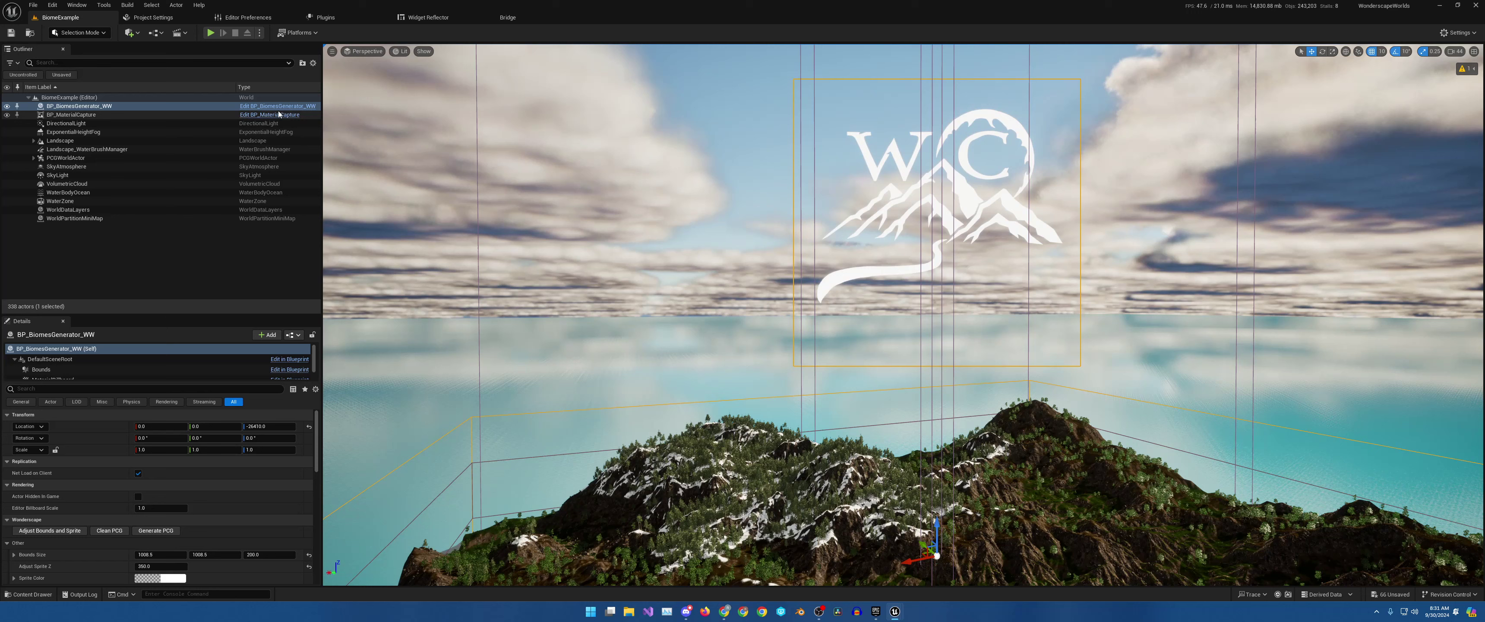
# Step: Open BP_BiomesGenerator_WW's actions list in the Outliner, then dismiss it
pyautogui.click(303, 109)
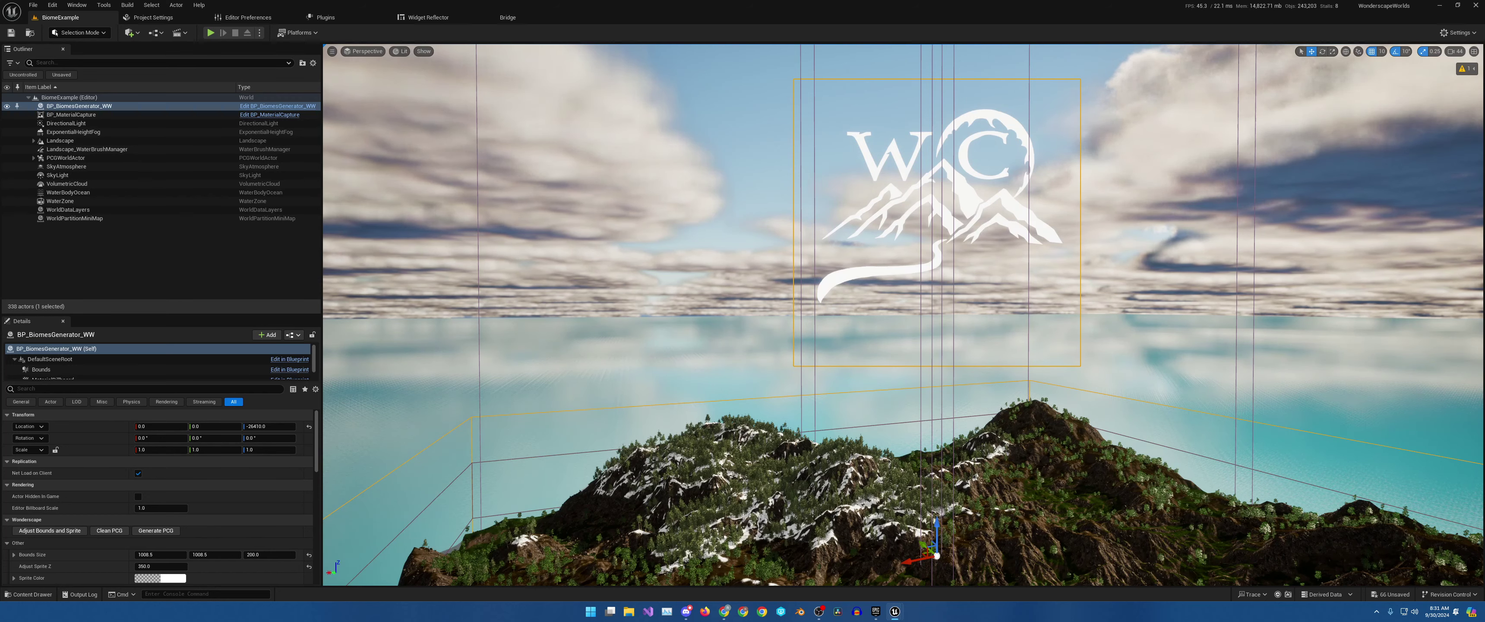
pyautogui.rightClick(173, 104)
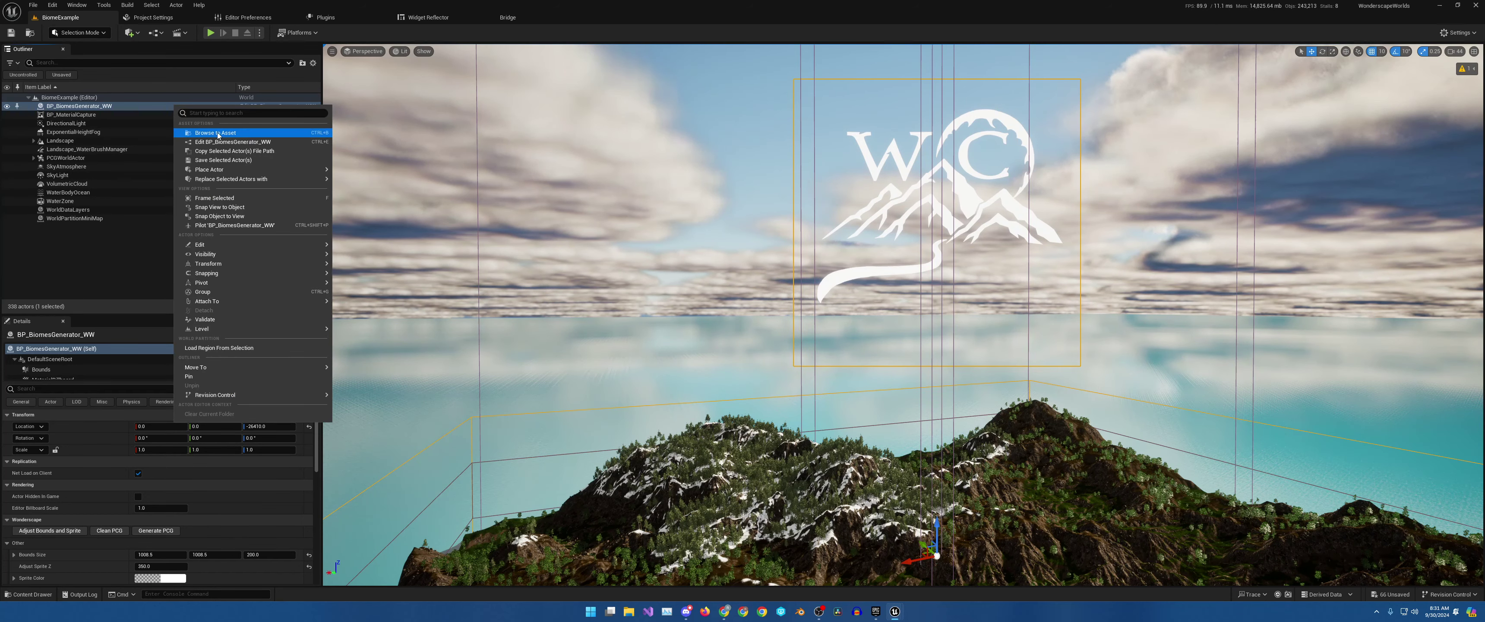
pyautogui.click(219, 134)
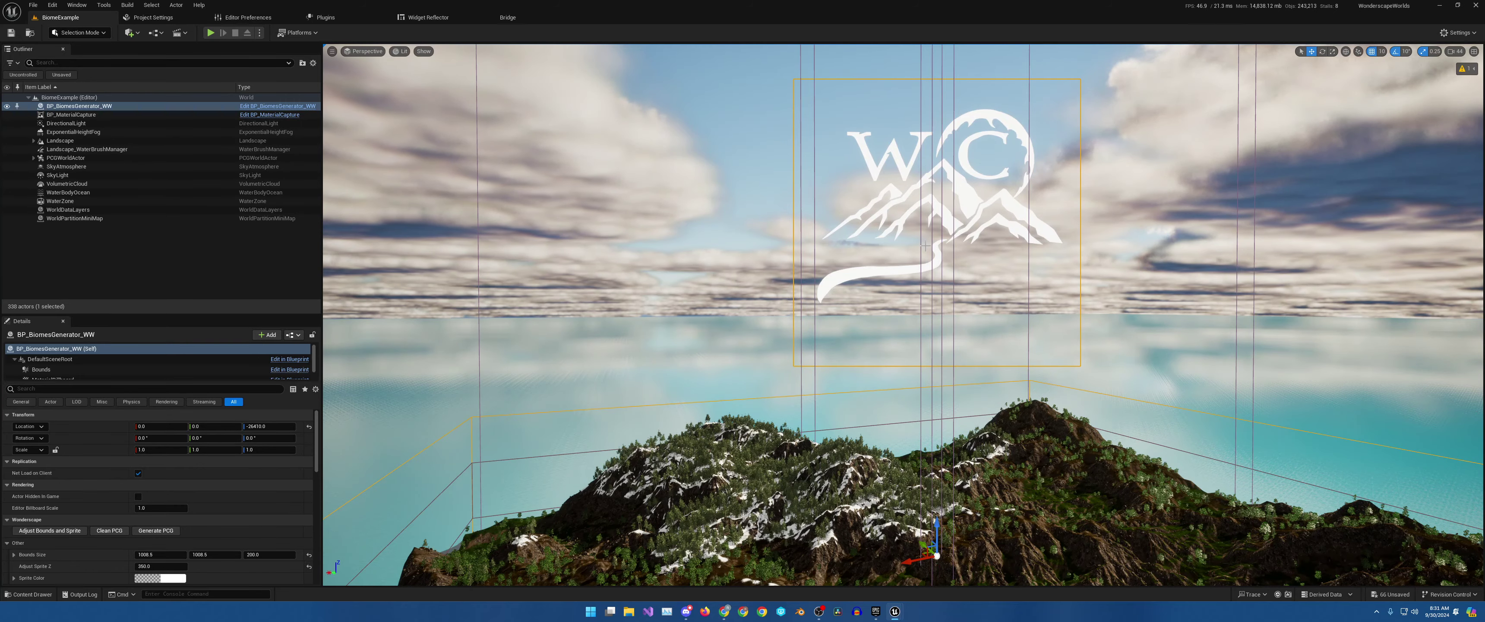
# Step: Fly toward the snowy mountain and select a landscape section of the terrain
pyautogui.moveTo(925, 246); pyautogui.dragTo(876, 267, button='right')
pyautogui.press('d')
pyautogui.moveTo(1069, 323); pyautogui.dragTo(1079, 362, button='right')
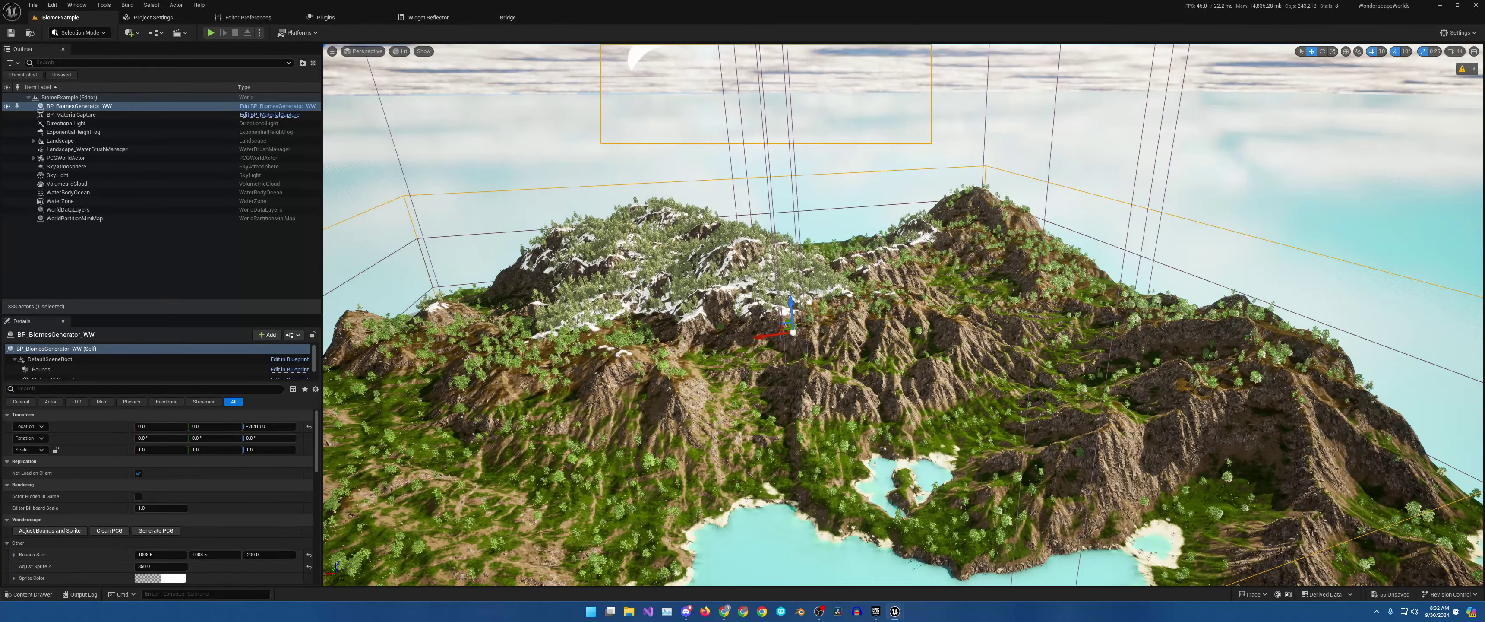
pyautogui.moveTo(805, 176); pyautogui.dragTo(837, 383, button='right')
pyautogui.press('w')
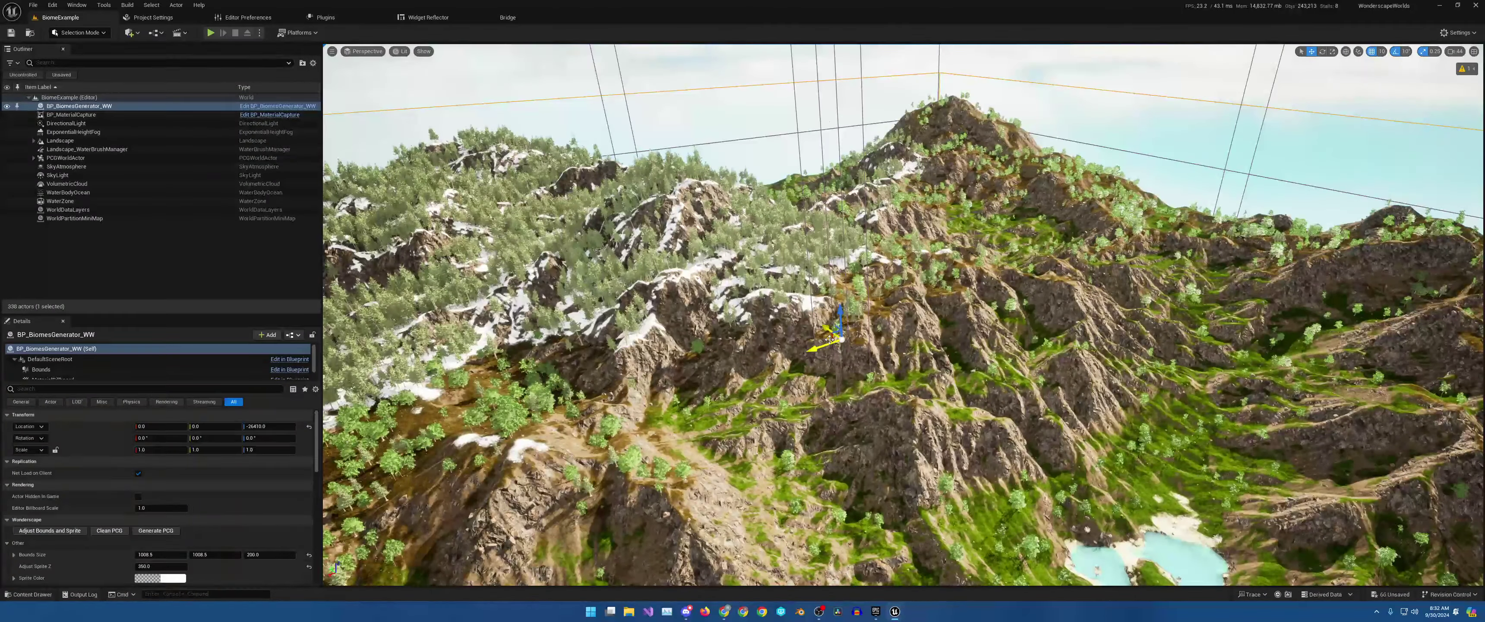
pyautogui.click(829, 339)
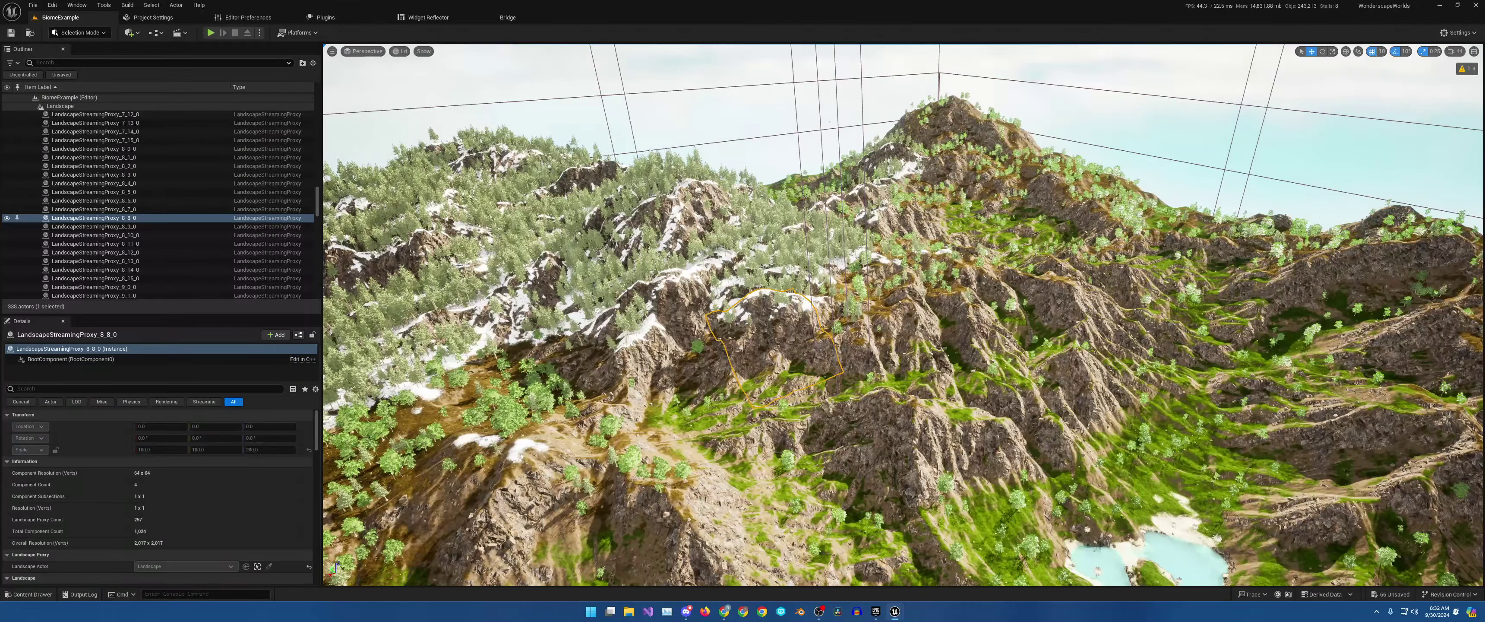
# Step: Collapse the Landscape's sections, select BP_BiomesGenerator_WW in the Outliner and focus it with F
pyautogui.click(43, 108)
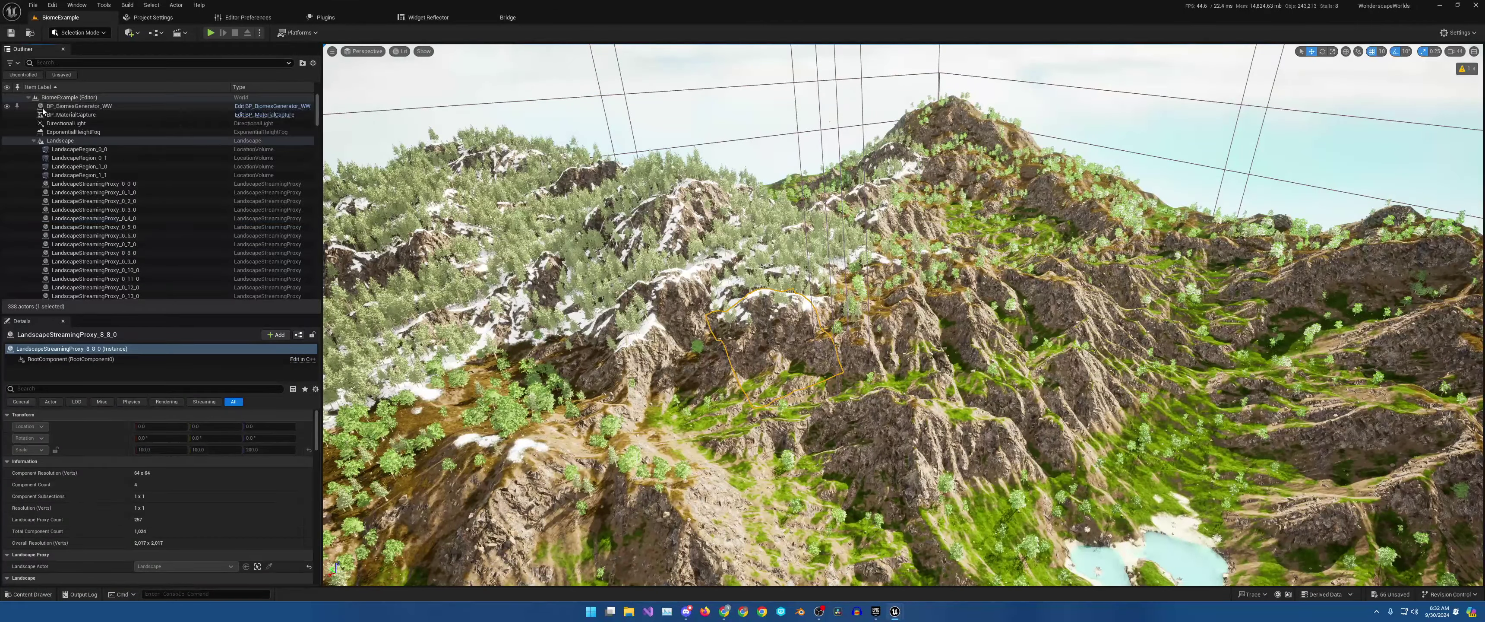
pyautogui.click(34, 141)
pyautogui.click(69, 106)
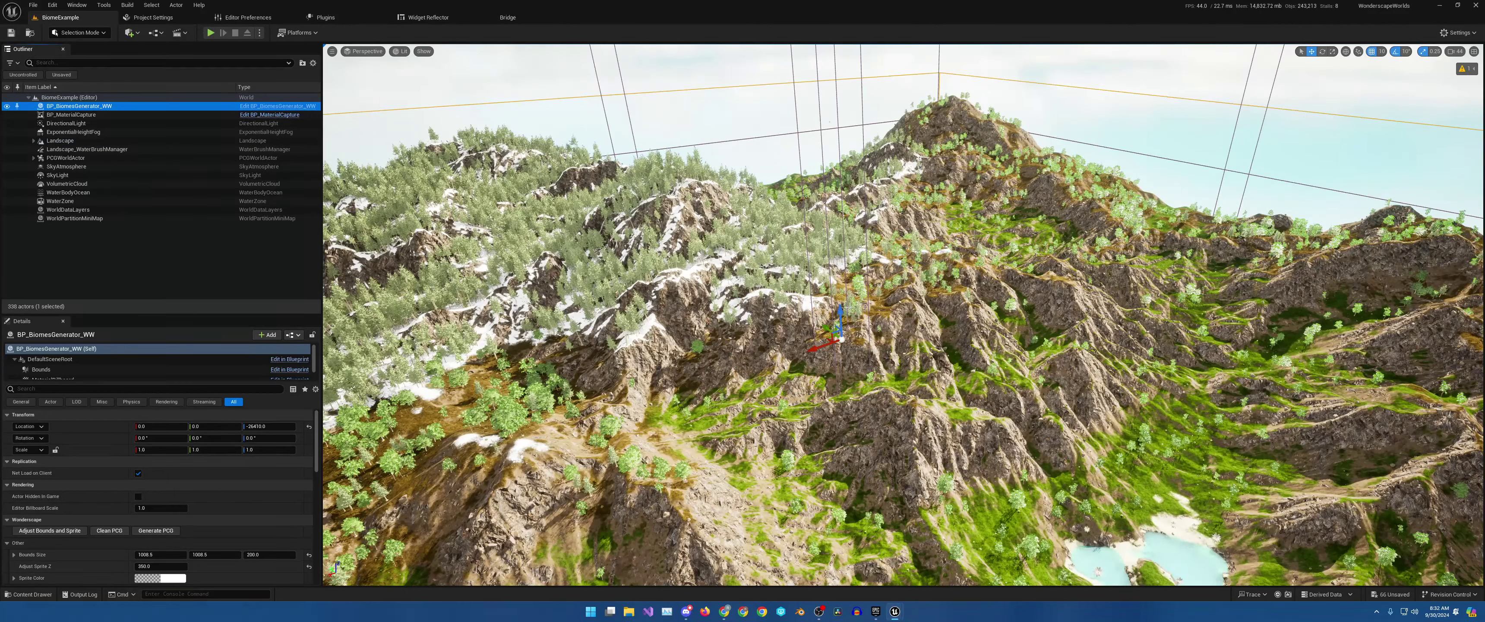
pyautogui.press('f')
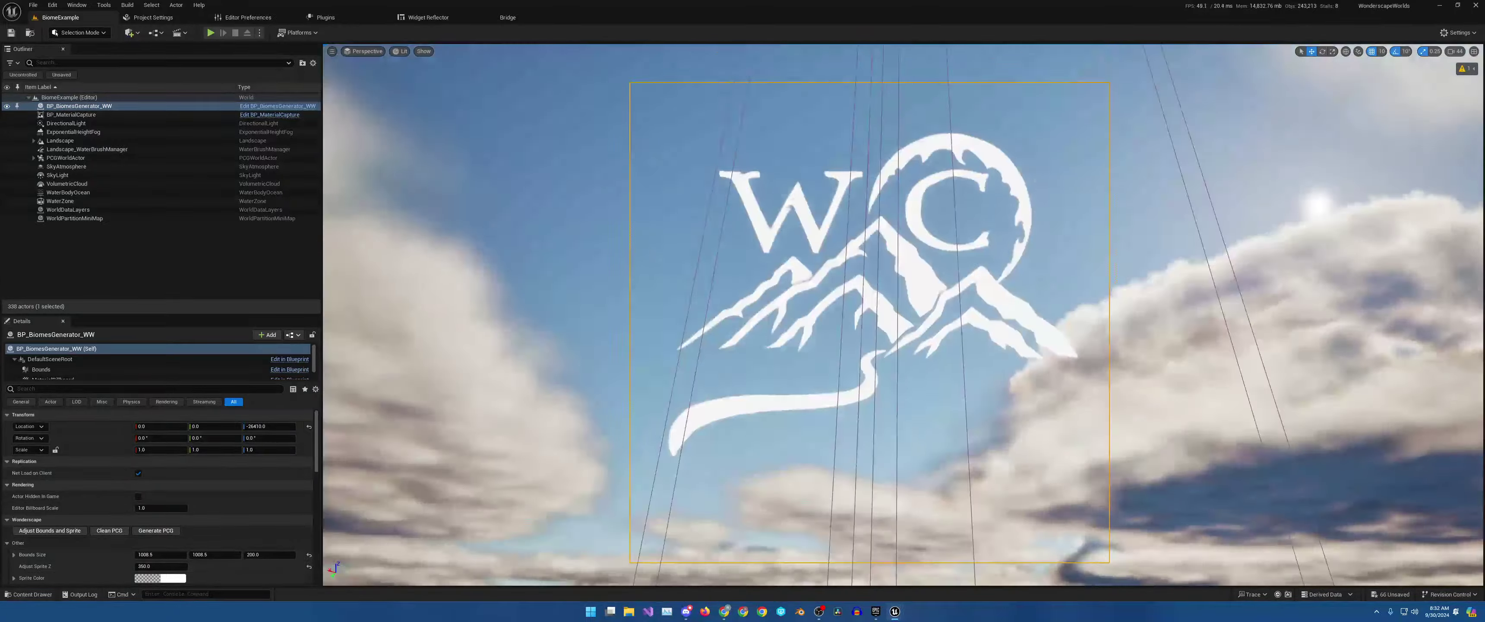
# Step: Look down from the logo to the terrain and fly toward the mountains
pyautogui.moveTo(875, 335); pyautogui.dragTo(862, 479, button='right')
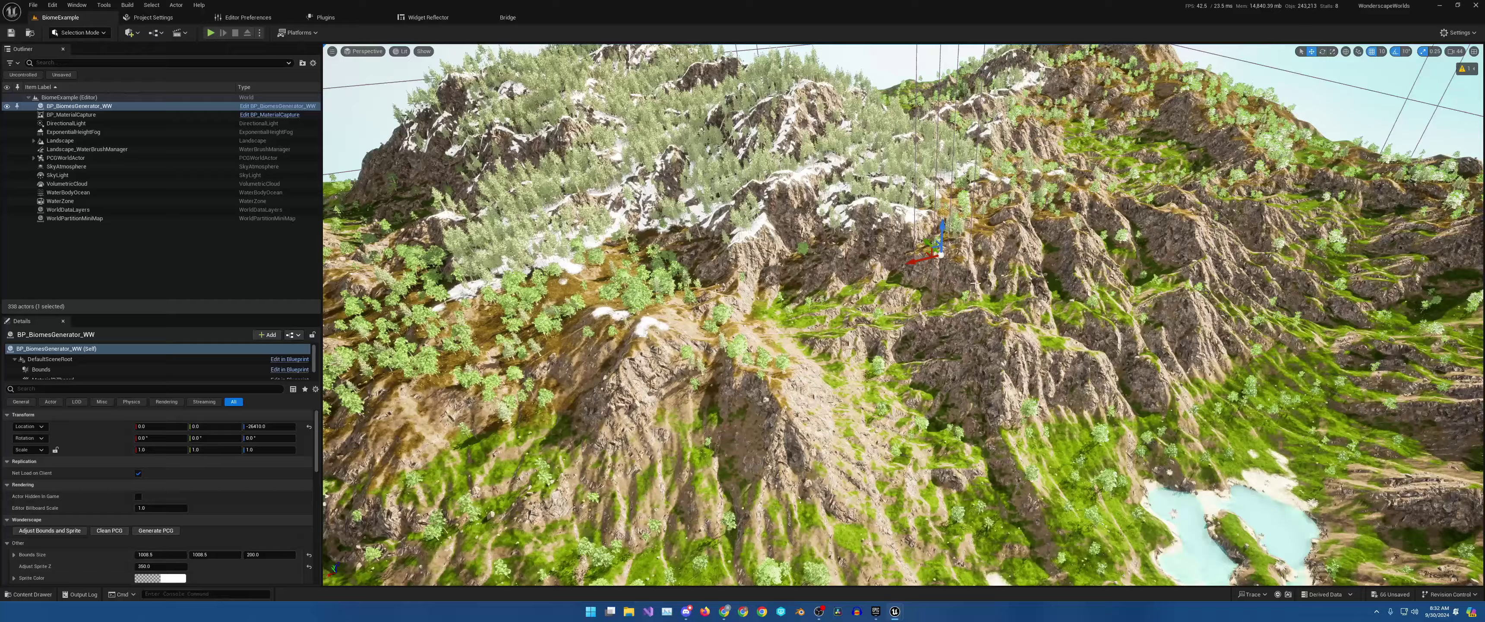
pyautogui.moveTo(975, 283); pyautogui.dragTo(967, 238, button='right')
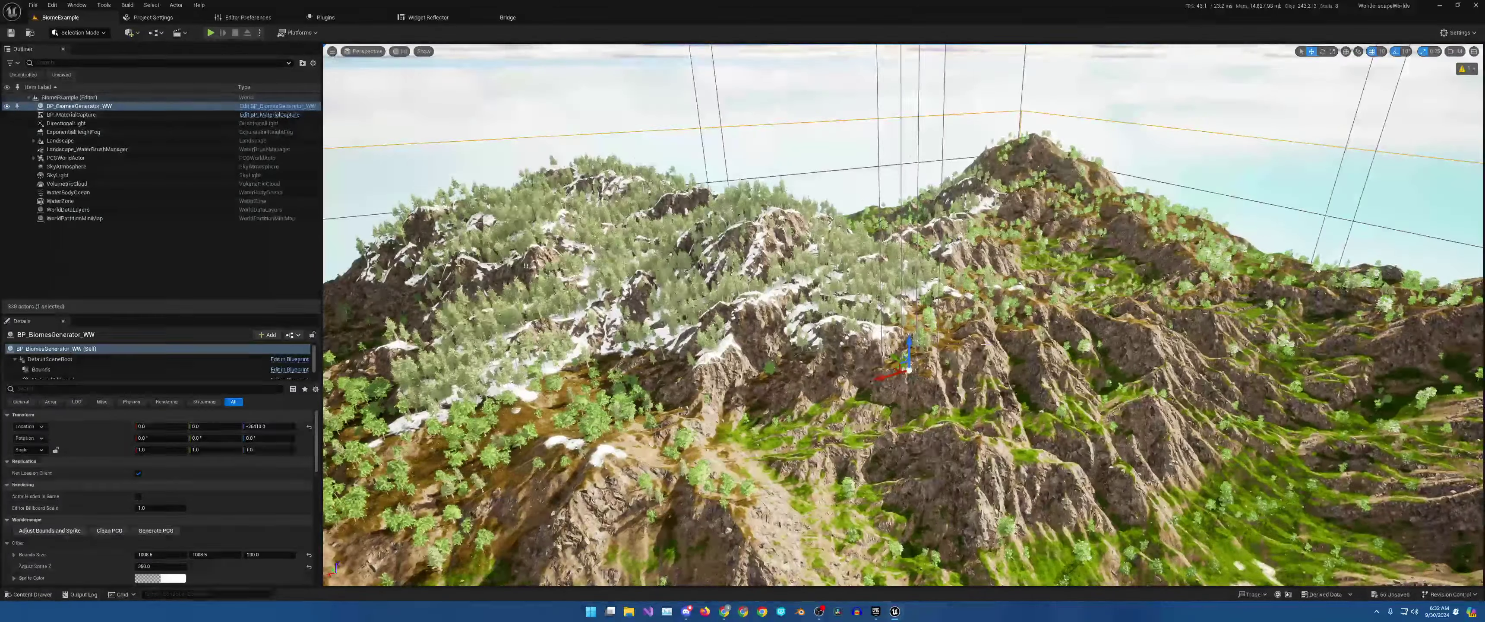
pyautogui.moveTo(966, 237); pyautogui.dragTo(1045, 254, button='right')
pyautogui.press('w')
pyautogui.press('a')
pyautogui.press('w')
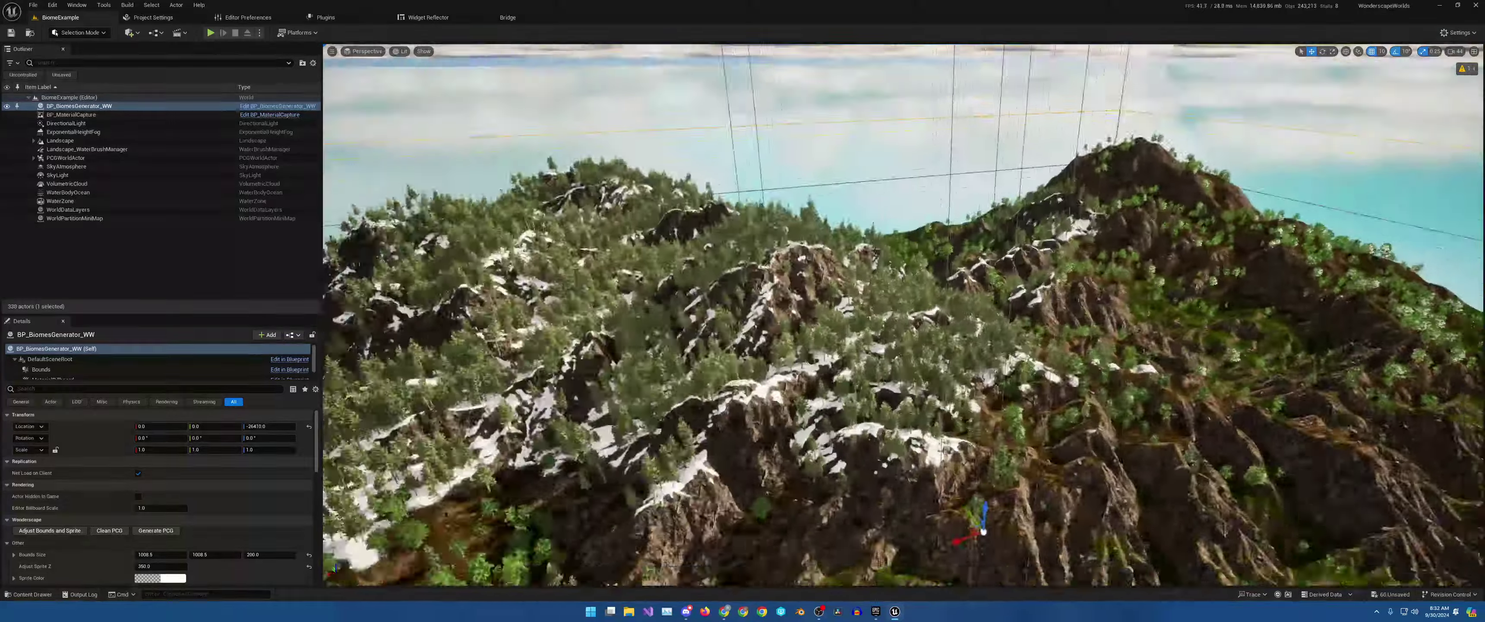
# Step: Pull the camera back and look around the mountain to see more of the island
pyautogui.moveTo(1045, 254); pyautogui.dragTo(1042, 252, button='right')
pyautogui.press('s')
pyautogui.press('a')
pyautogui.scroll(3, 904, 315)
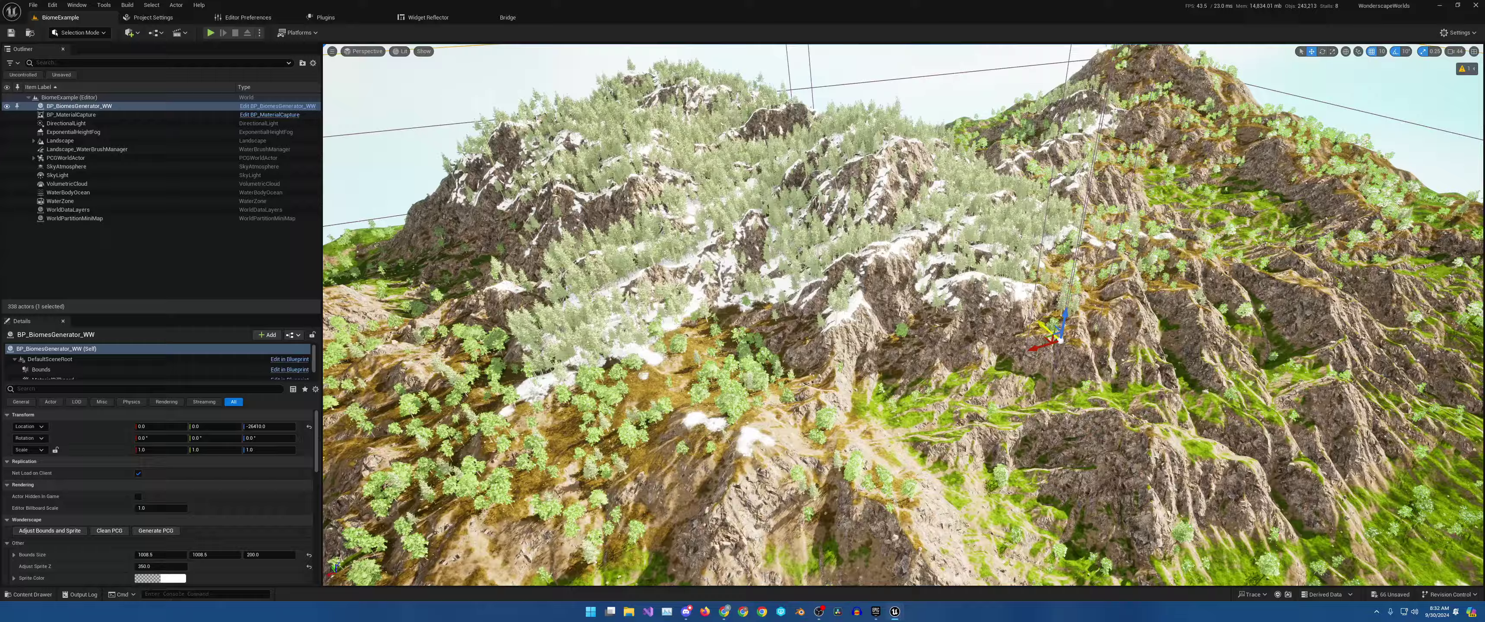
pyautogui.moveTo(1044, 326); pyautogui.dragTo(1011, 312, button='right')
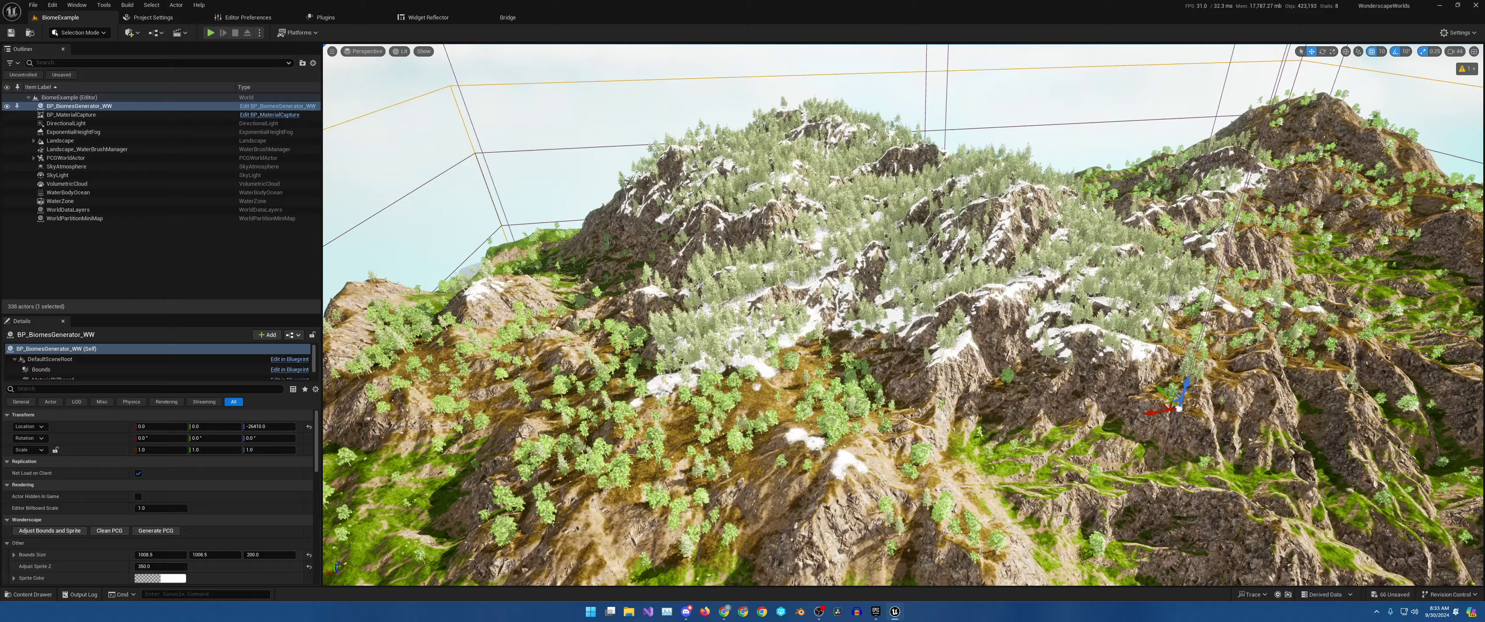
pyautogui.moveTo(789, 267); pyautogui.dragTo(779, 243, button='right')
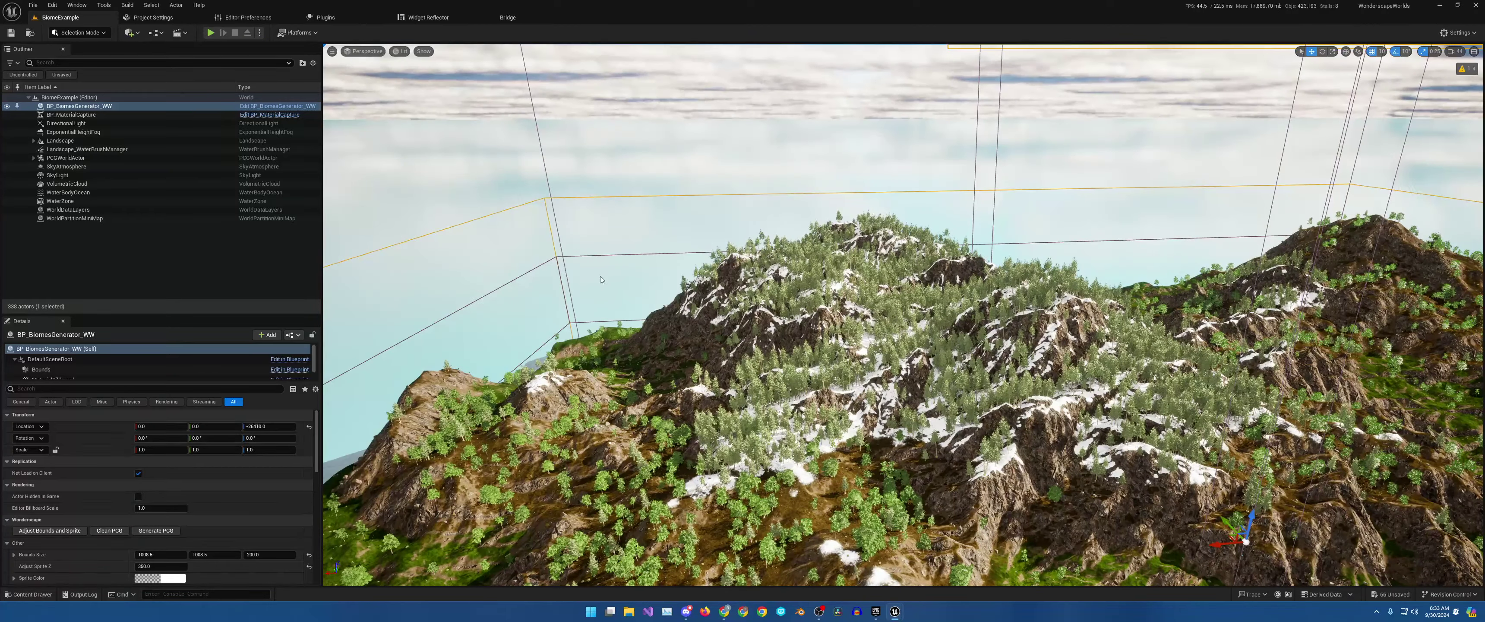
# Step: Select the Landscape to read its properties, then launch Windows Calculator
pyautogui.click(60, 141)
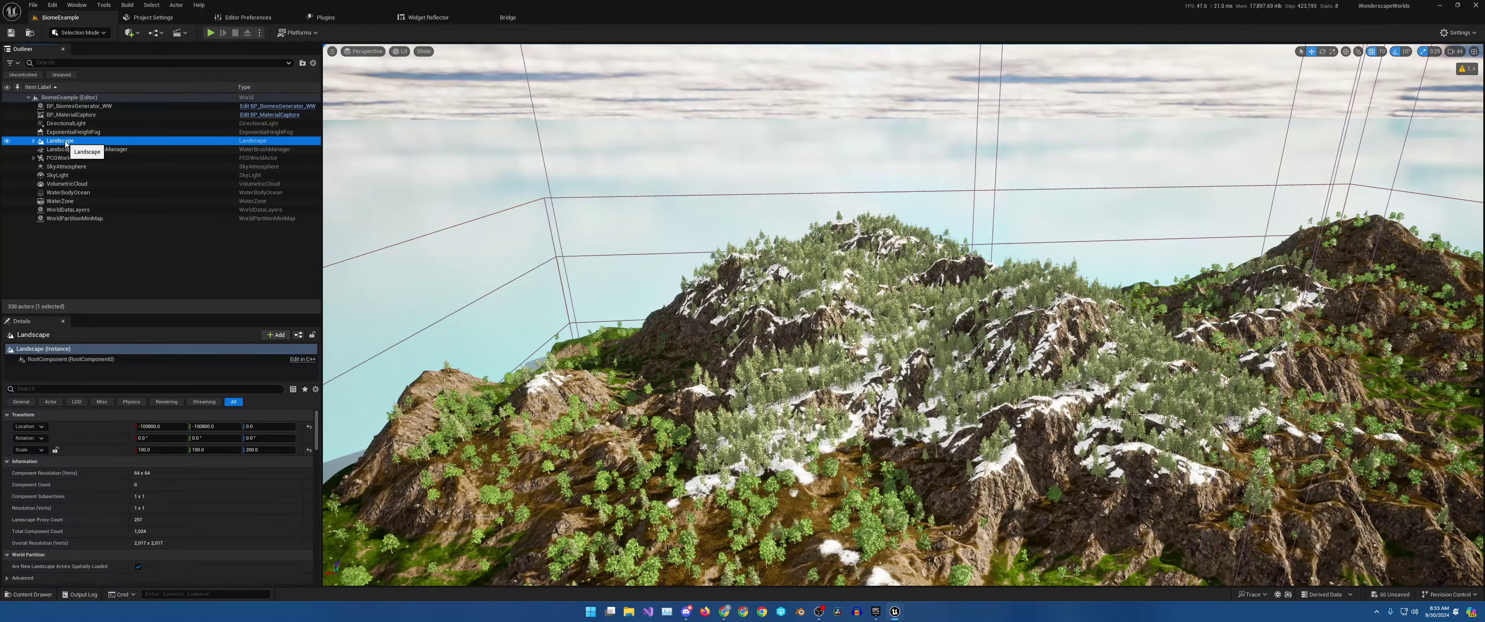
pyautogui.click(591, 611)
pyautogui.write('c')
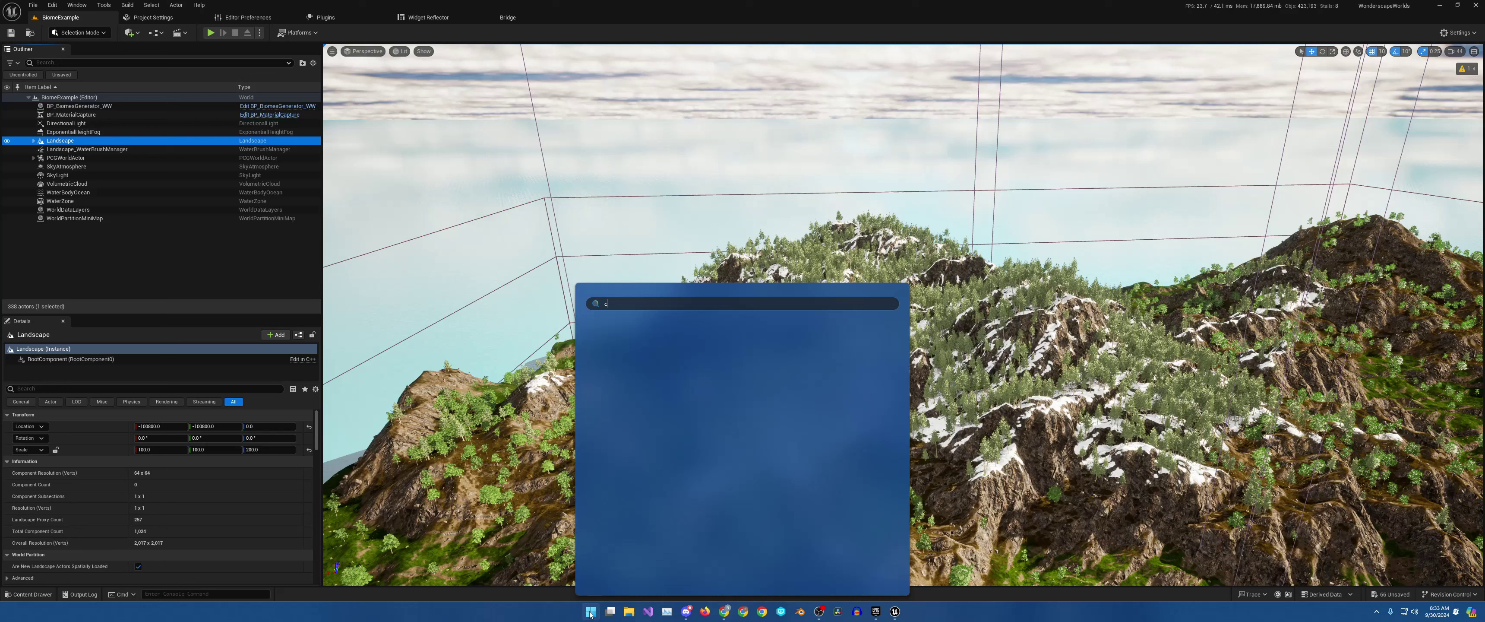
pyautogui.write('alc')
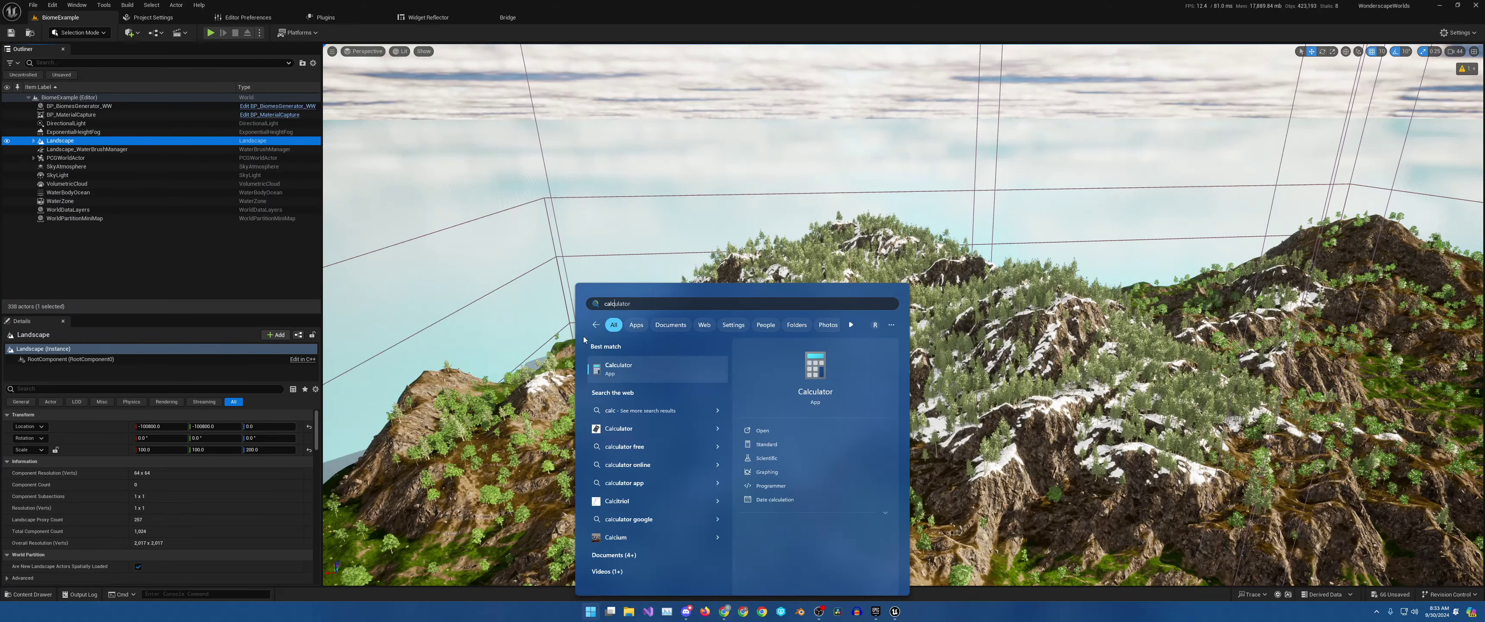
pyautogui.click(628, 368)
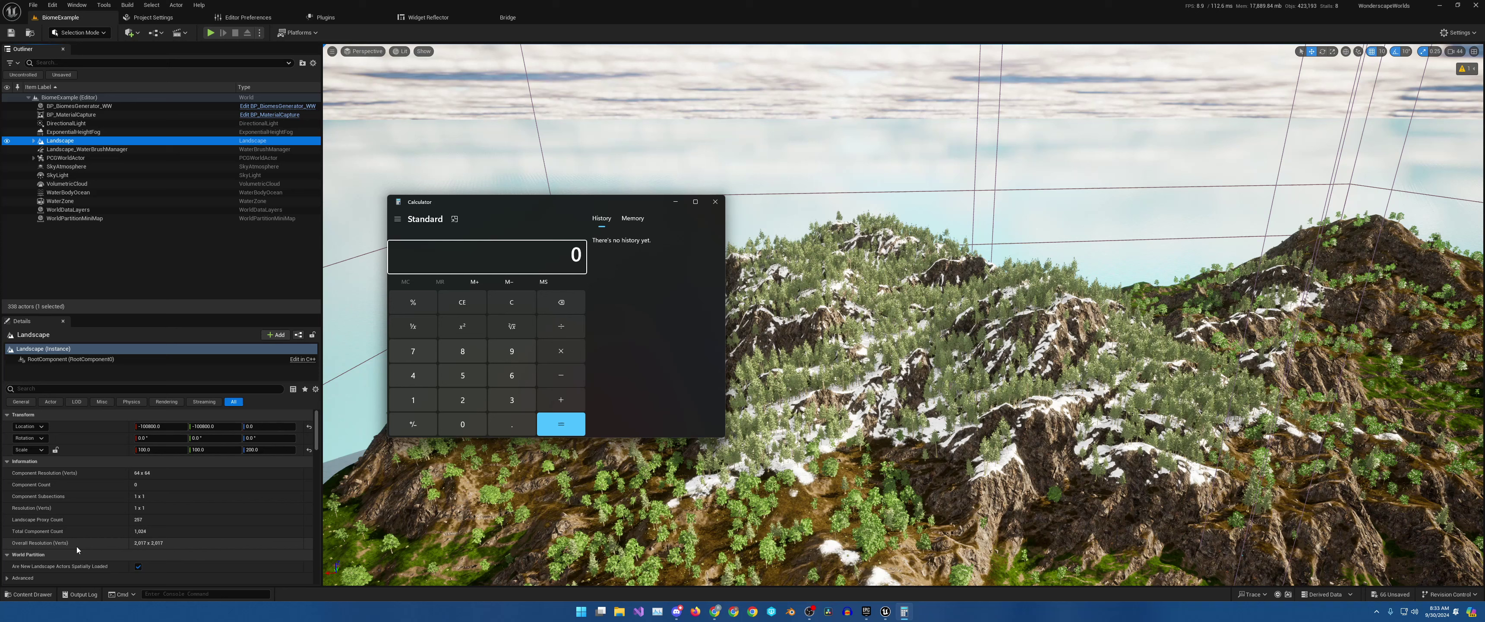
# Step: Compute 2017 × 100 = 201,700 in Calculator
pyautogui.click(462, 400)
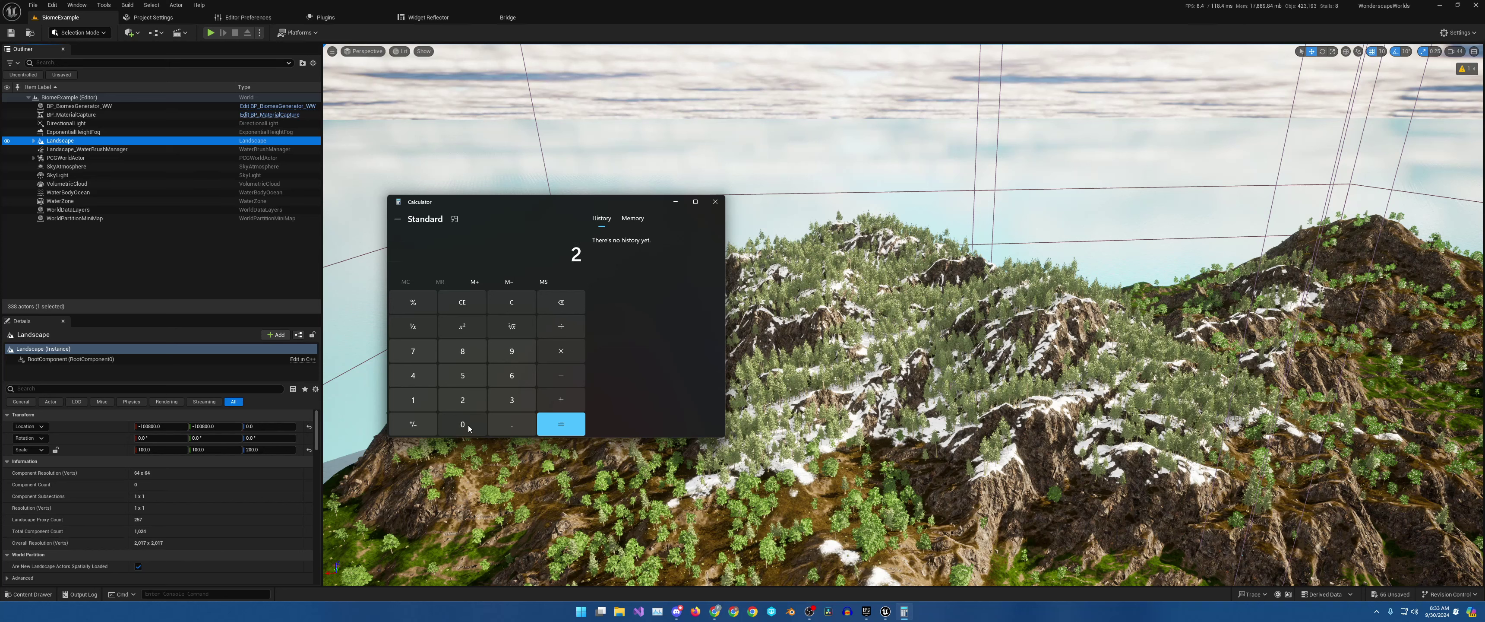
pyautogui.click(462, 424)
pyautogui.click(422, 403)
pyautogui.click(413, 351)
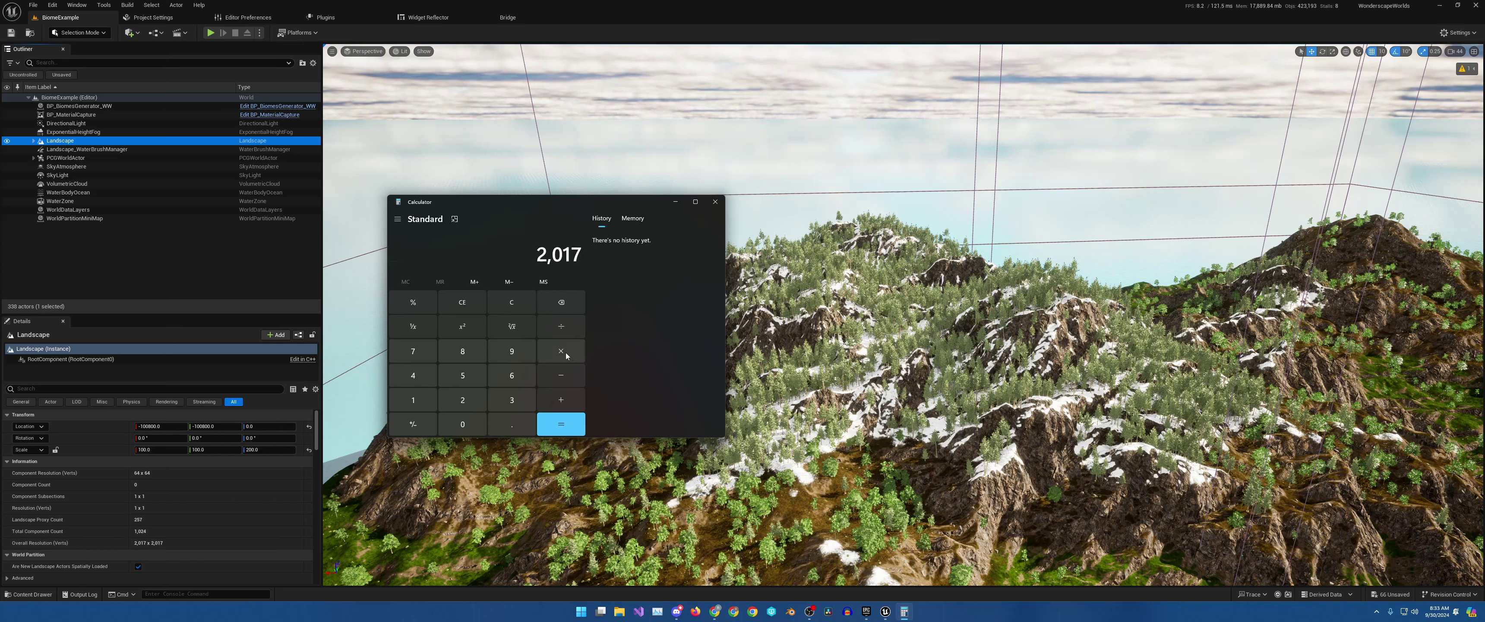
pyautogui.click(562, 352)
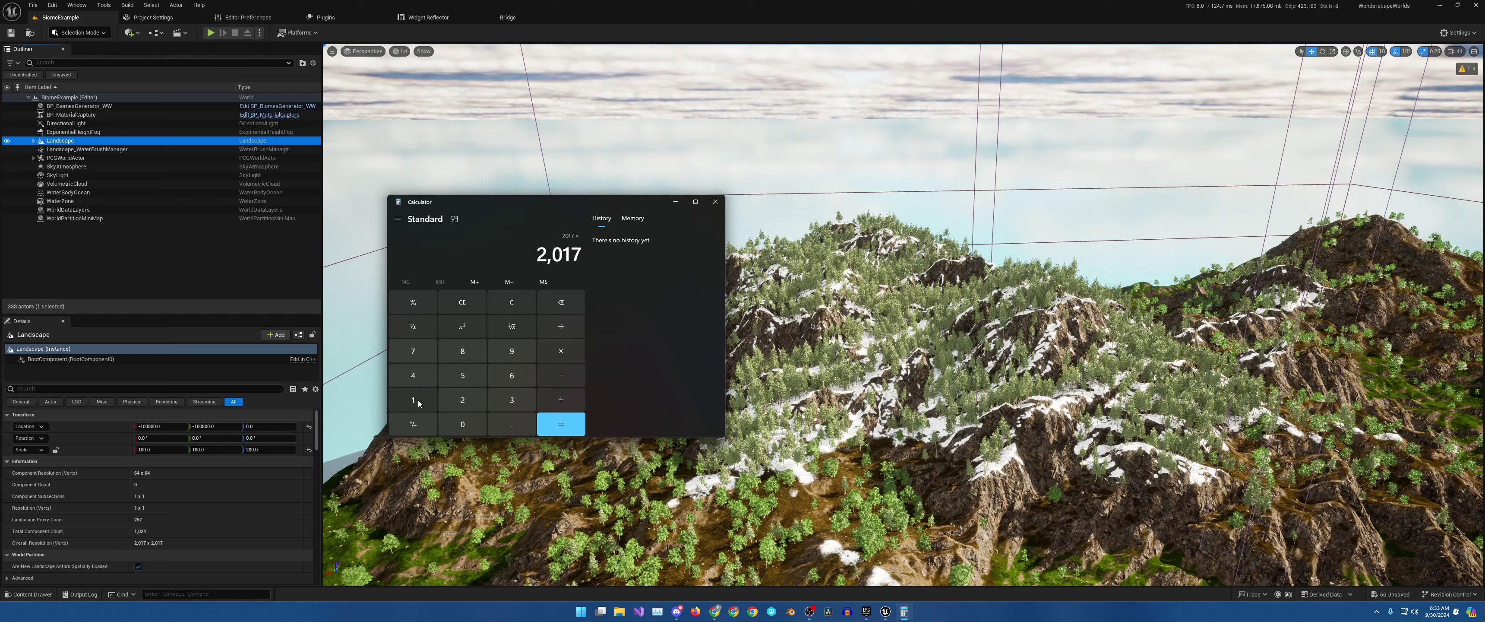
pyautogui.write('1')
pyautogui.doubleClick(468, 434)
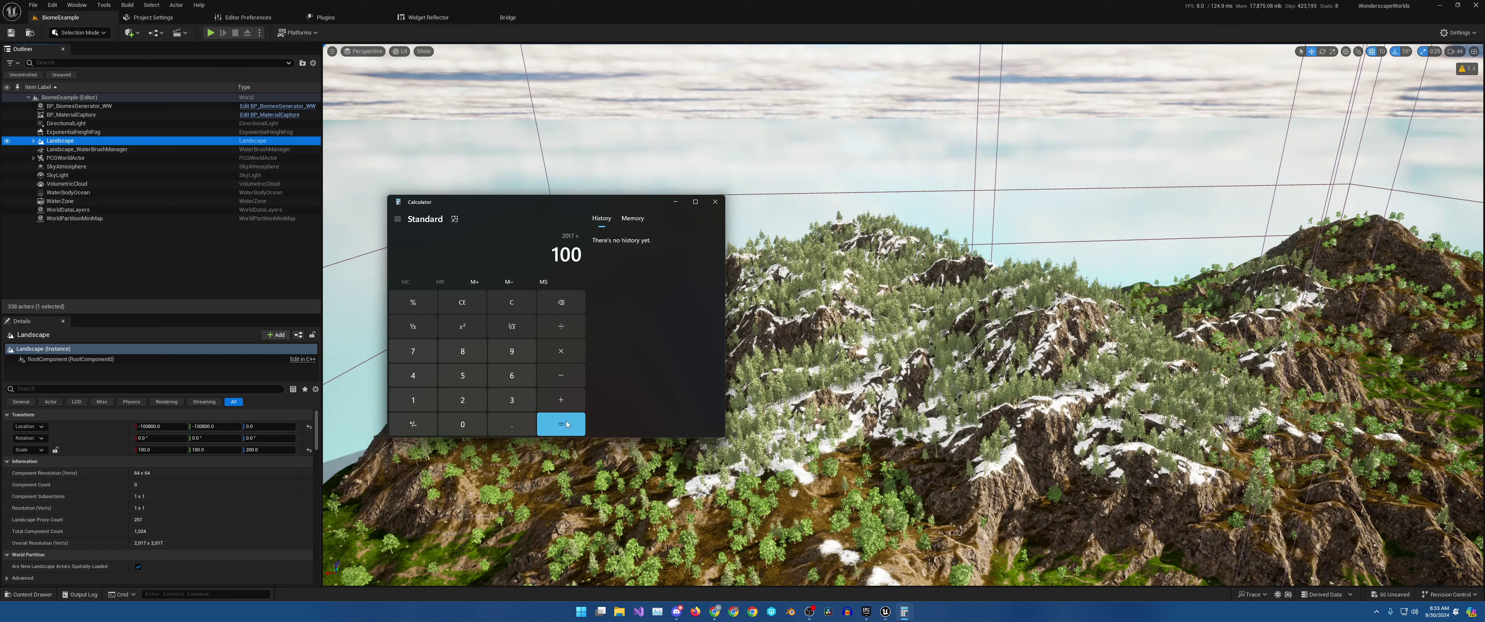
pyautogui.click(560, 426)
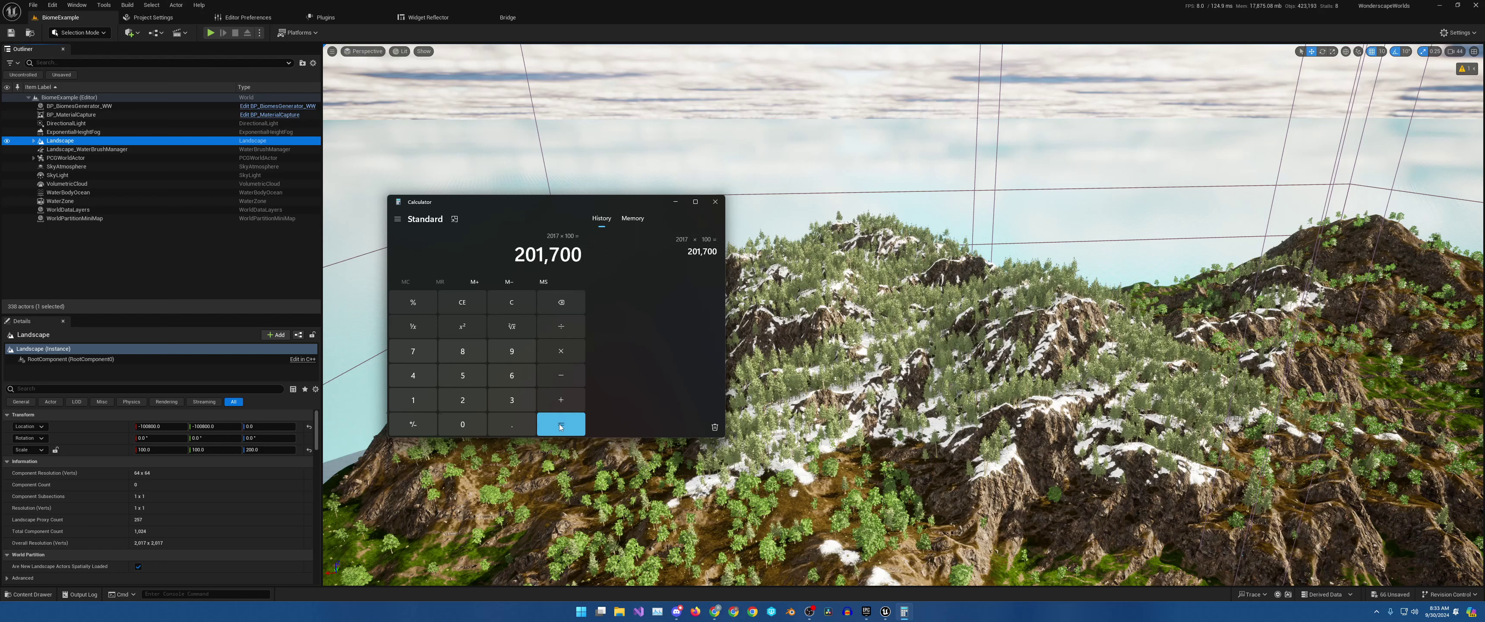
# Step: Subtract 100 and divide by 2 to get 100,800
pyautogui.click(562, 374)
pyautogui.click(413, 399)
pyautogui.click(468, 426)
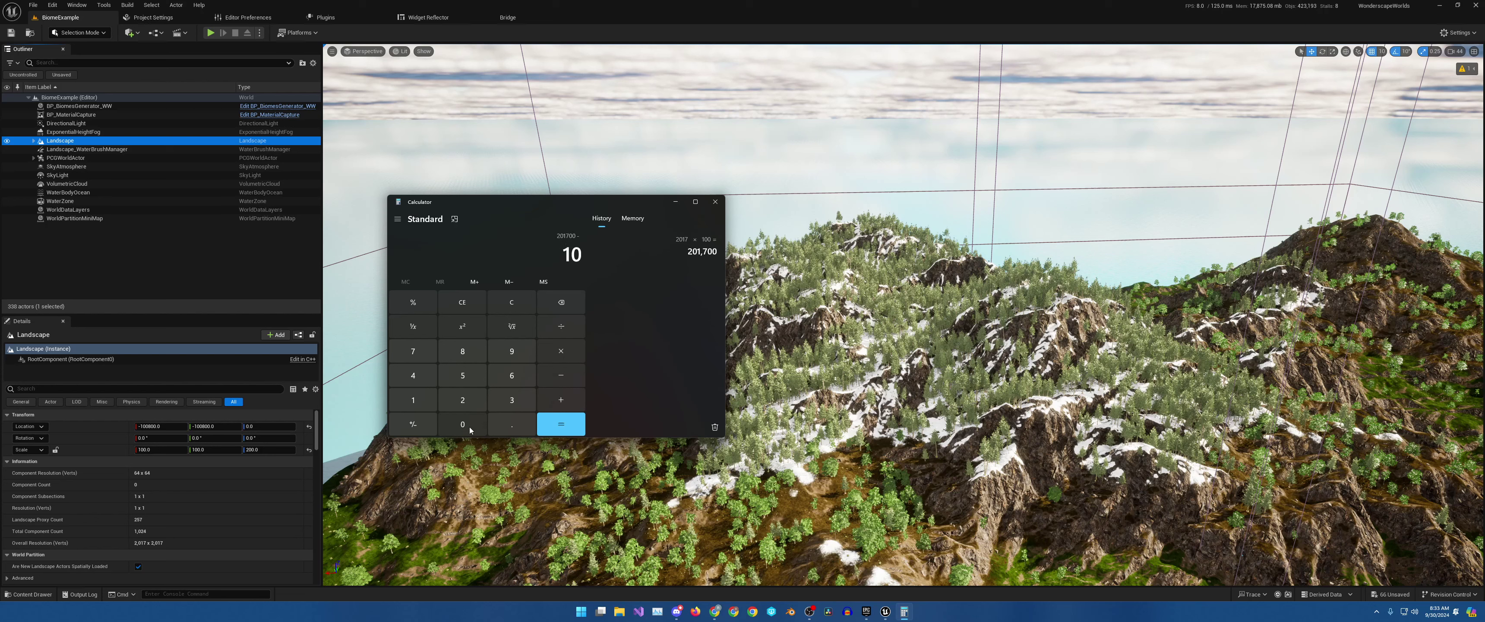
pyautogui.click(469, 430)
pyautogui.click(560, 425)
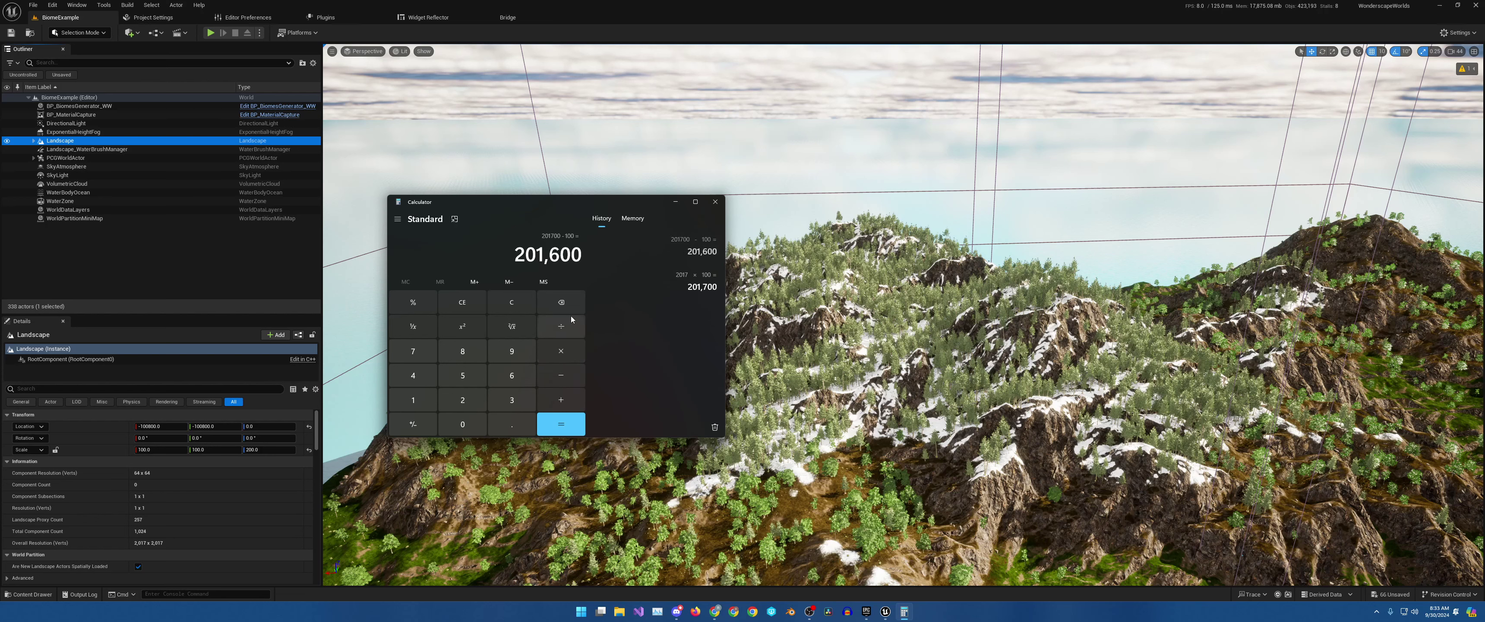
pyautogui.click(554, 328)
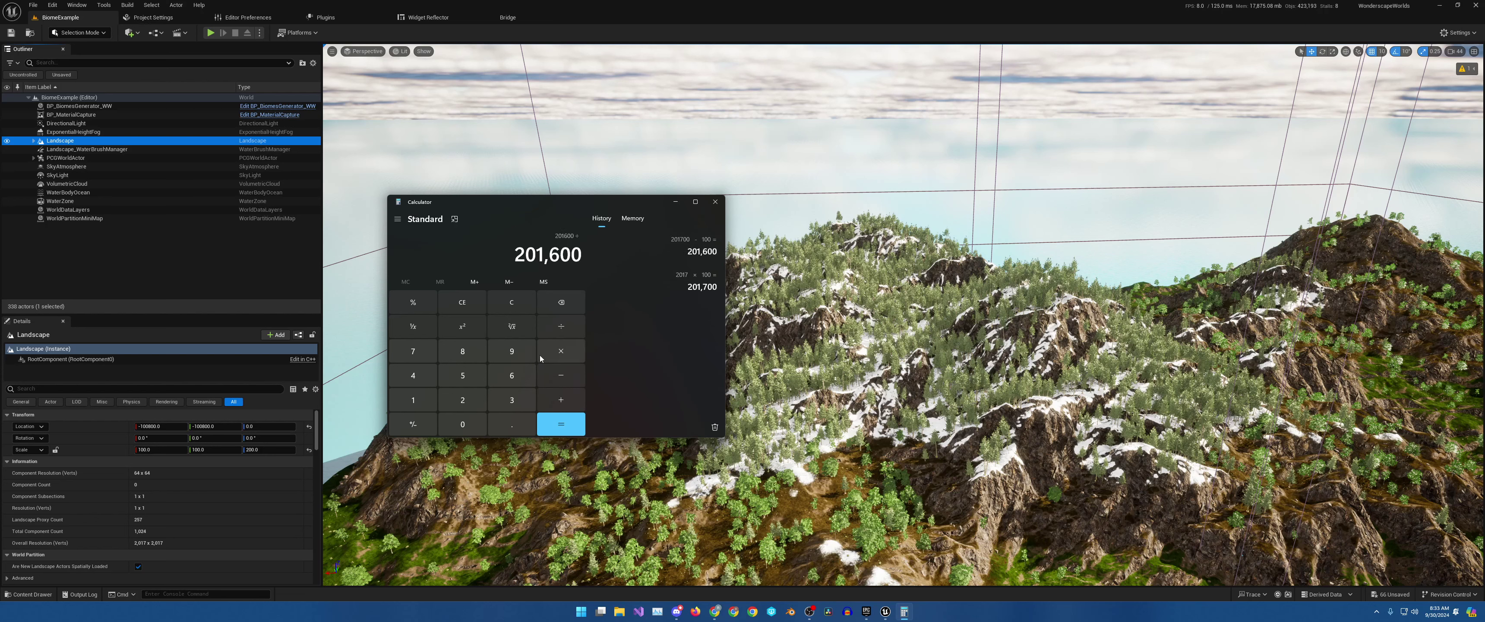
pyautogui.click(462, 404)
pyautogui.click(561, 425)
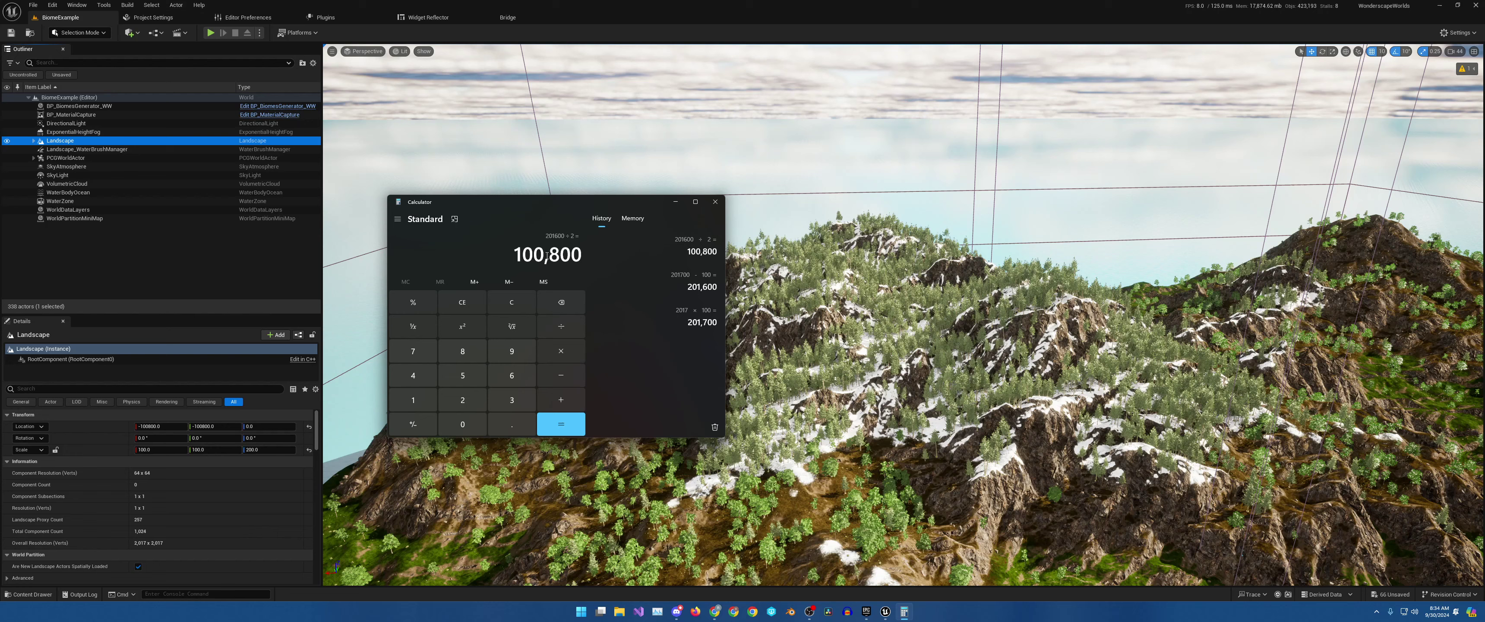
# Step: Close Calculator, select BP_BiomesGenerator_WW and fly back over the island toward the mountain
pyautogui.click(714, 202)
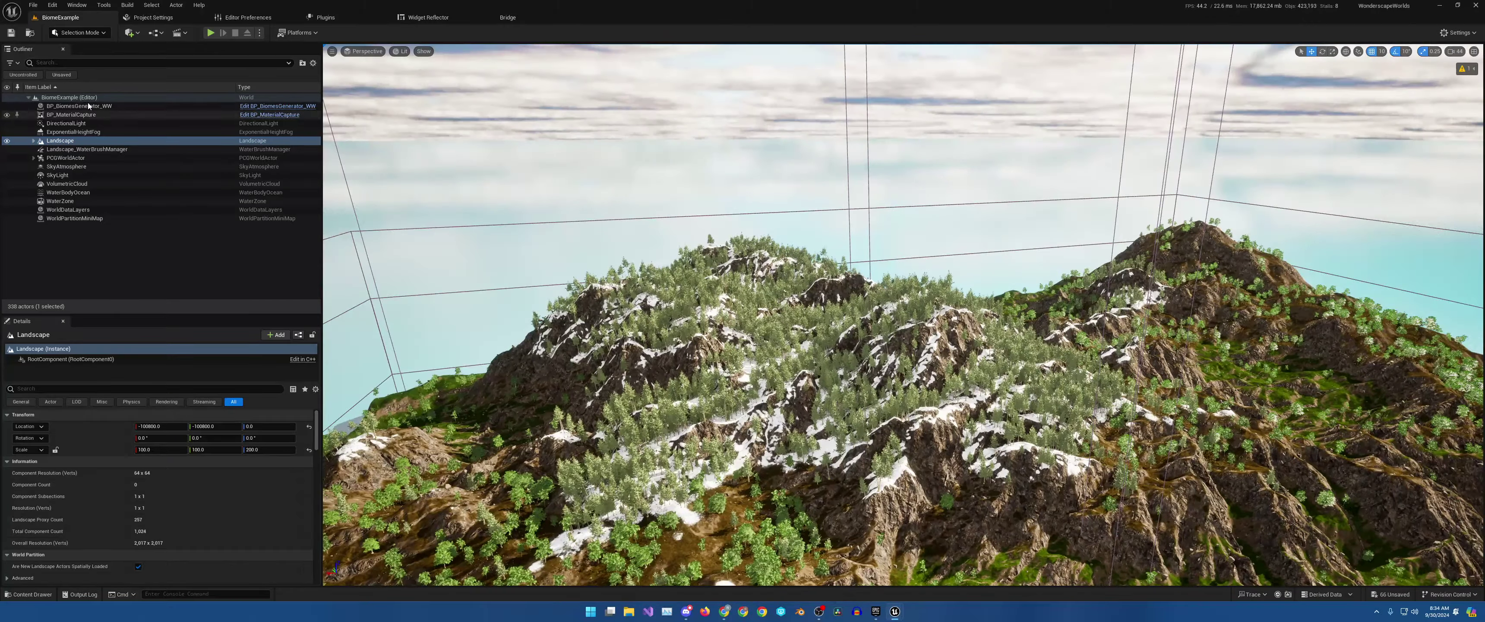
pyautogui.click(92, 107)
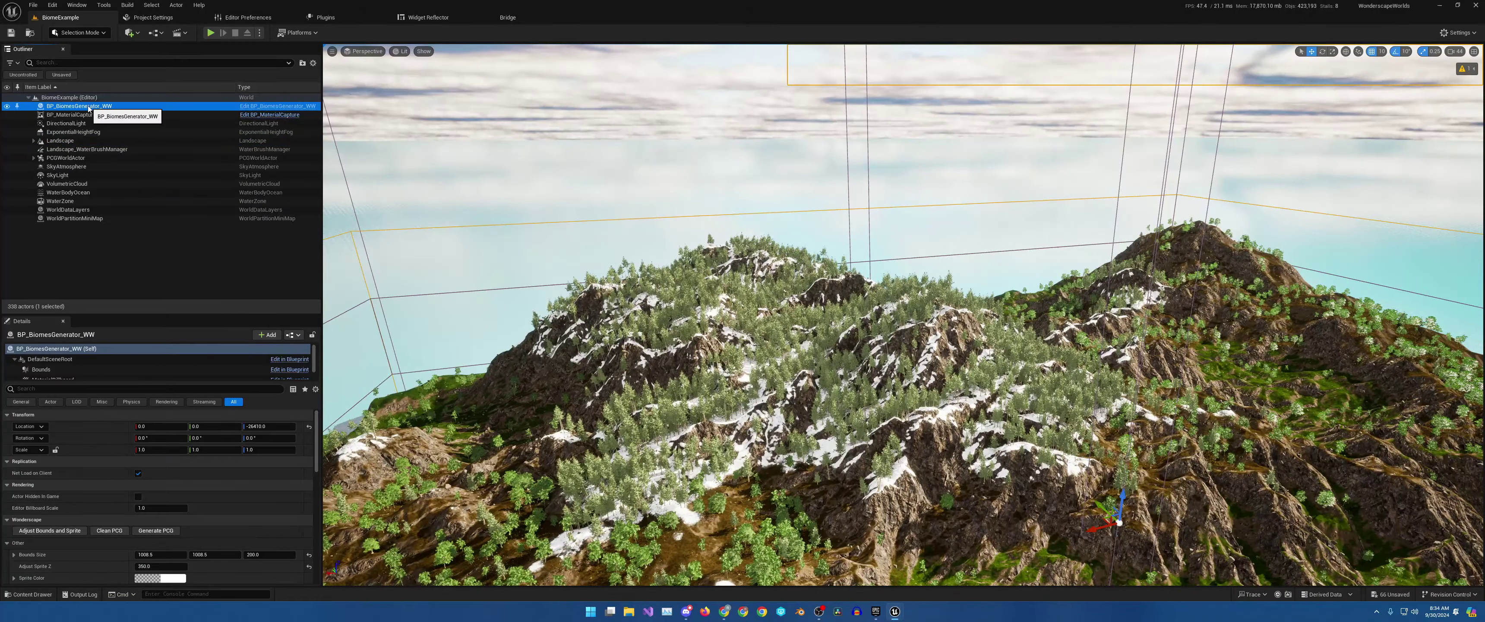
pyautogui.moveTo(664, 276); pyautogui.dragTo(721, 300, button='right')
pyautogui.press('s')
pyautogui.moveTo(602, 292)
pyautogui.mouseDown(button='right')
pyautogui.moveTo(611, 340)
pyautogui.moveTo(602, 294)
pyautogui.mouseUp(button='right')
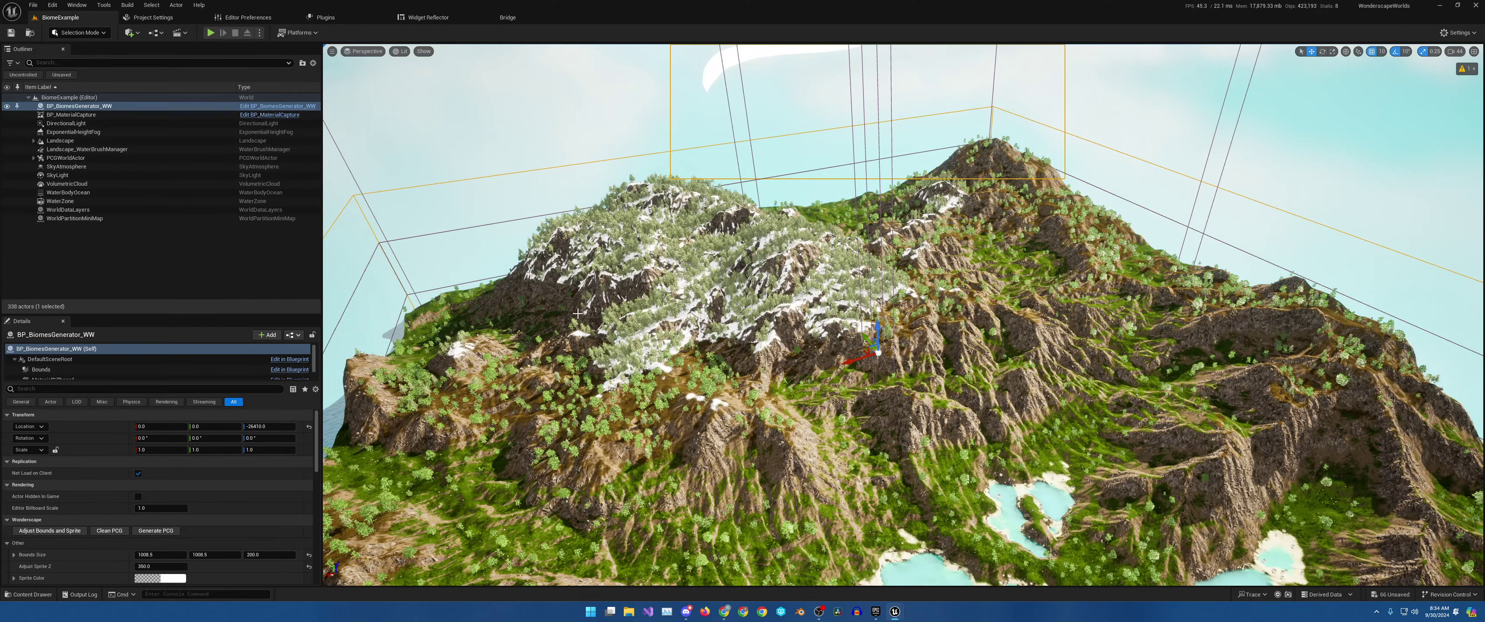
pyautogui.press('w')
pyautogui.moveTo(467, 277); pyautogui.dragTo(459, 301, button='right')
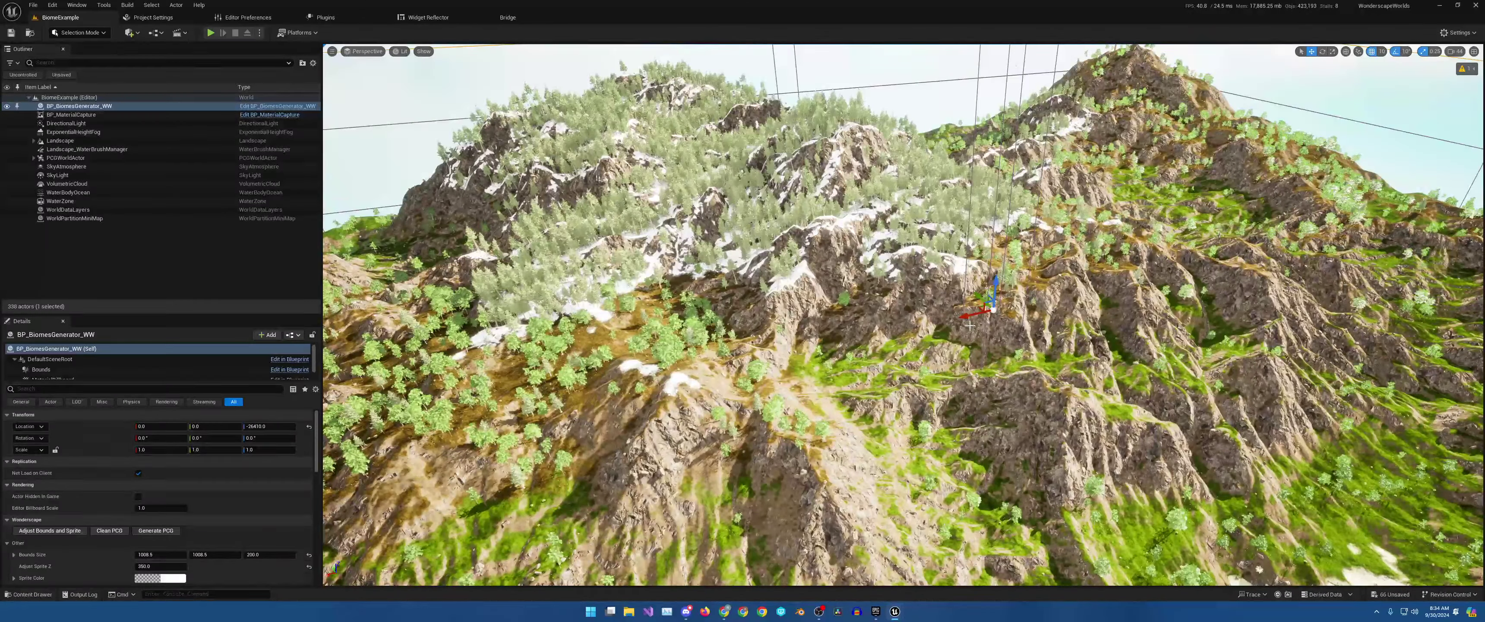
# Step: Enlarge the Details area to expose the generator's Biome Core and Biomes Data Assets
pyautogui.scroll(-5, 970, 326)
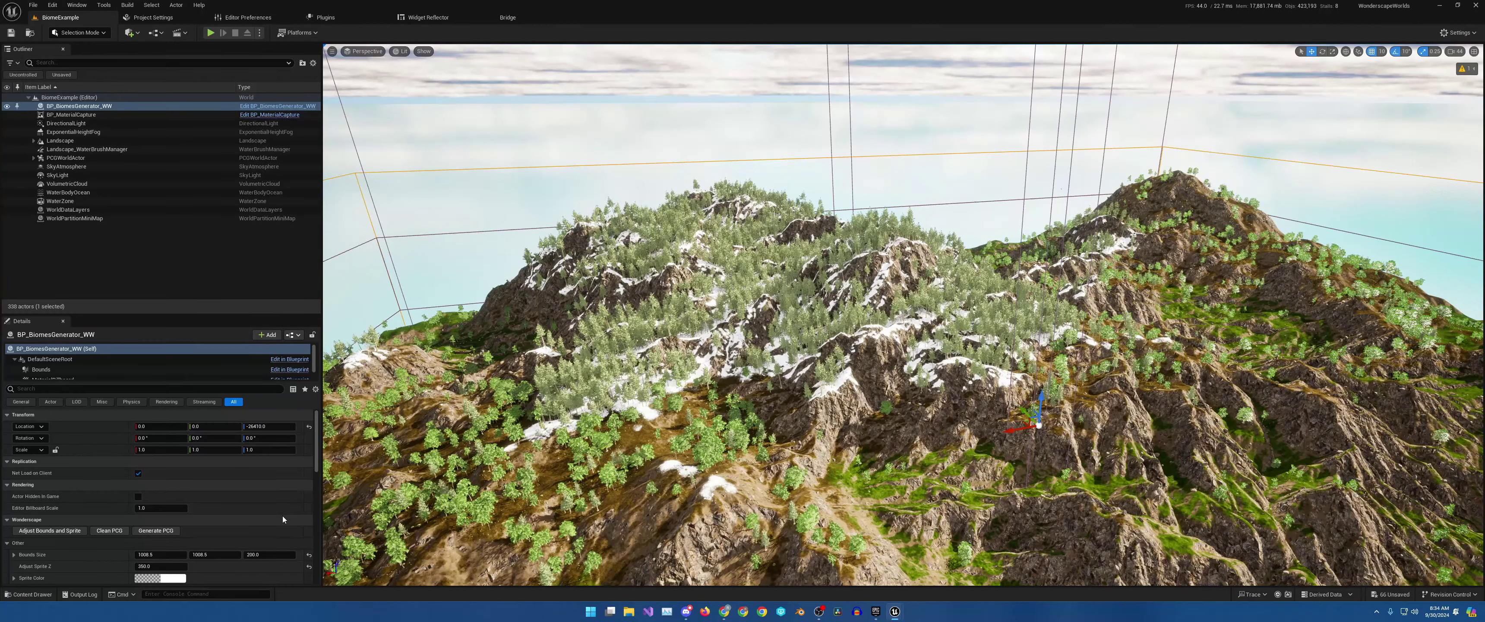
pyautogui.scroll(5, 952, 418)
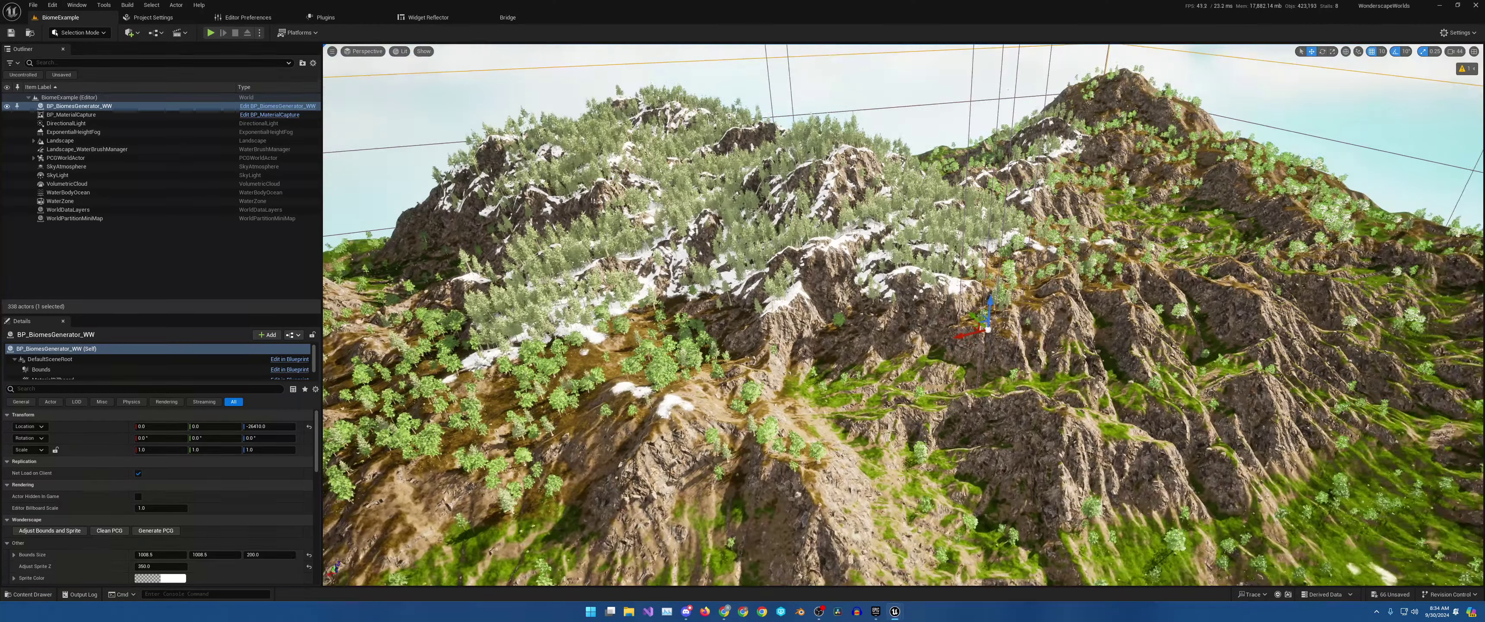
pyautogui.scroll(-2, 214, 490)
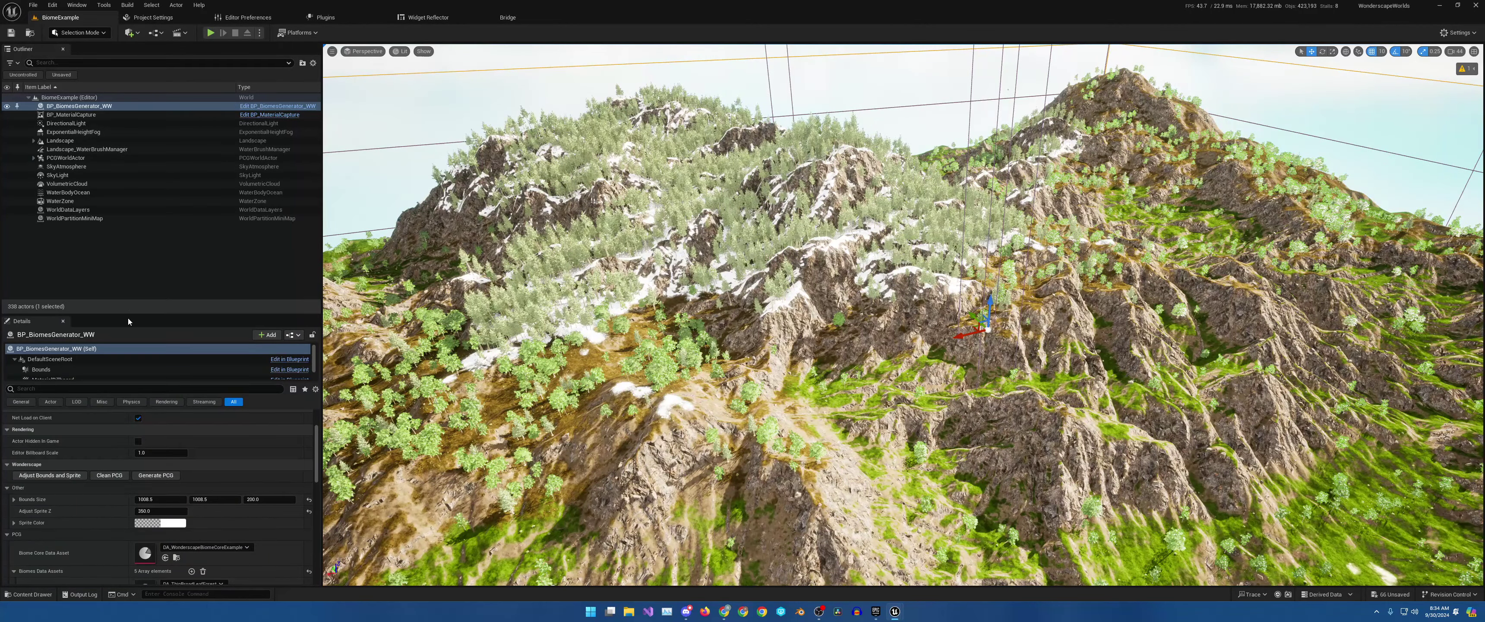
pyautogui.moveTo(128, 315); pyautogui.dragTo(131, 173)
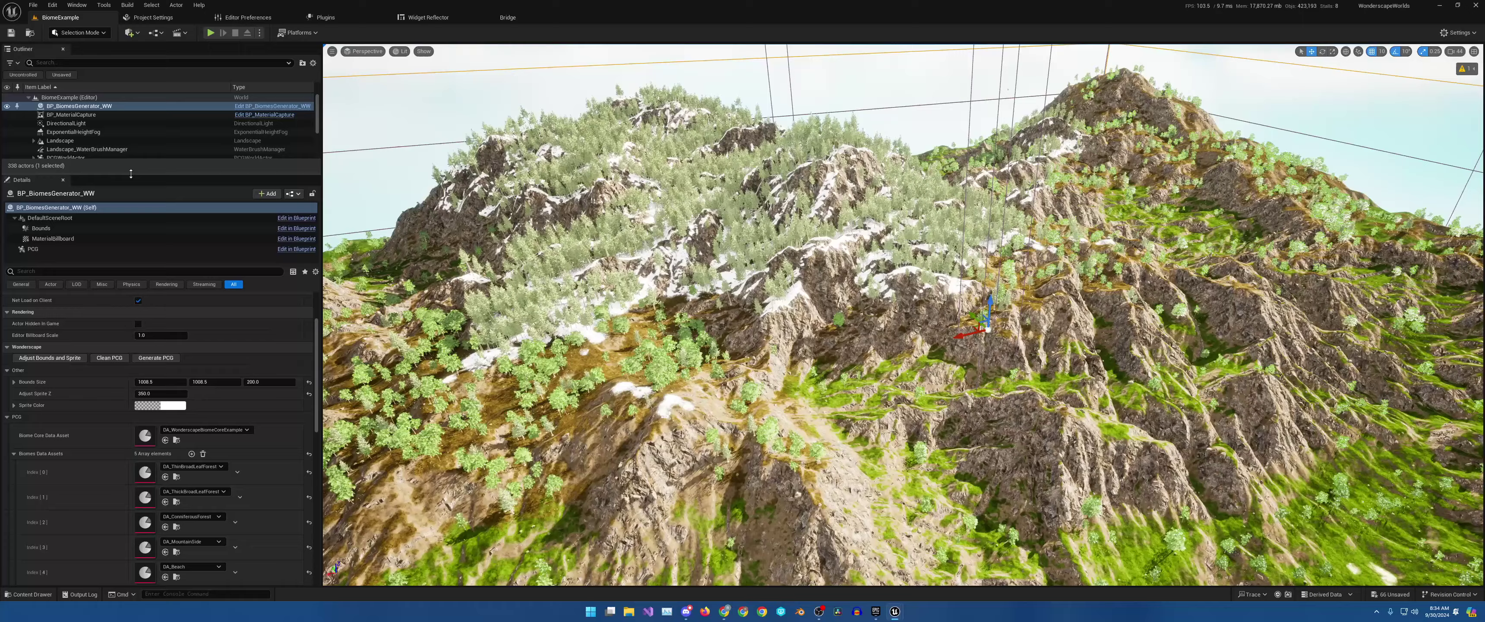
pyautogui.moveTo(553, 259)
pyautogui.mouseDown(button='right')
pyautogui.moveTo(582, 274)
pyautogui.moveTo(530, 259)
pyautogui.mouseUp(button='right')
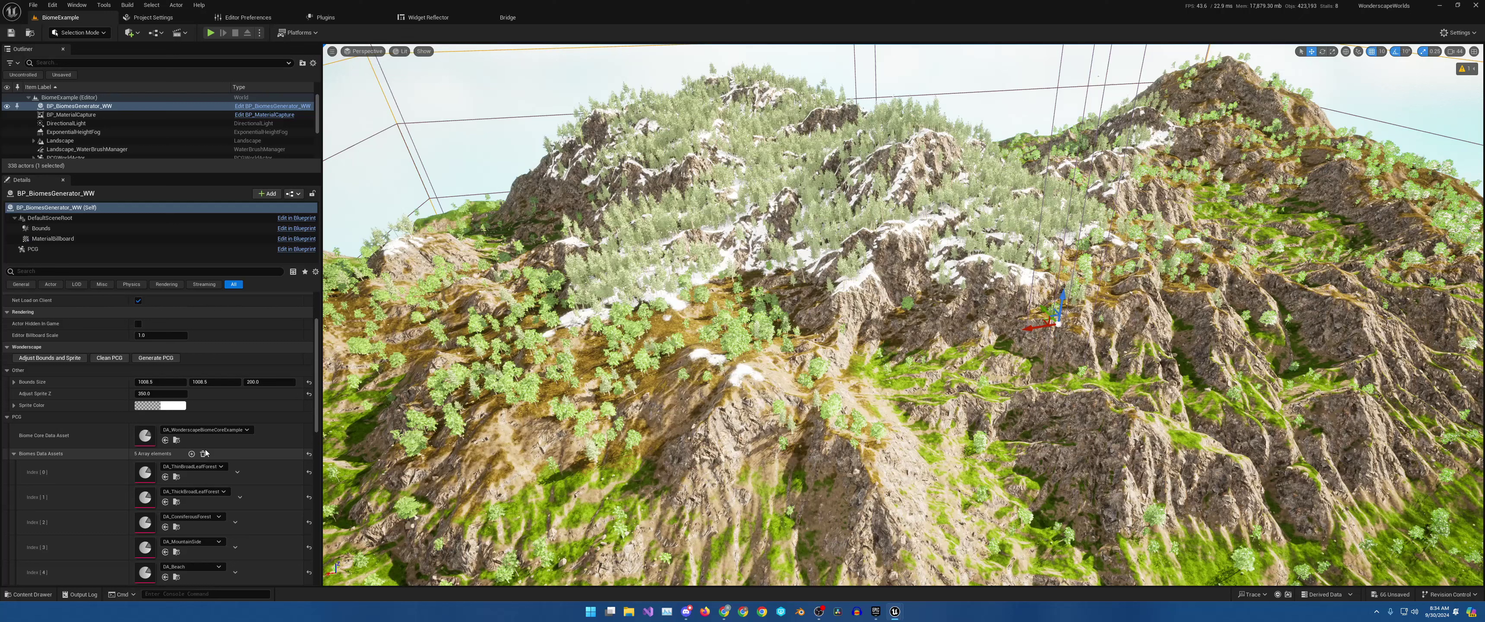
pyautogui.scroll(1, 84, 439)
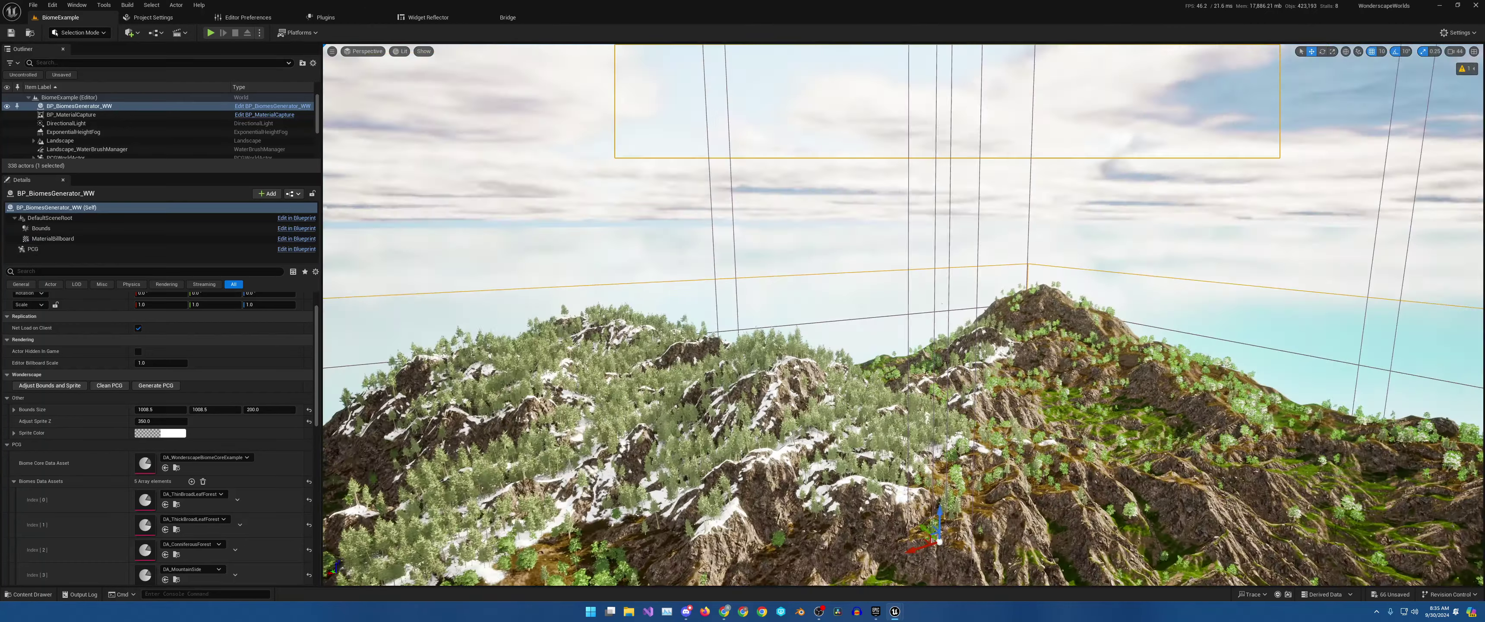
pyautogui.moveTo(904, 316)
pyautogui.mouseDown(button='right')
pyautogui.moveTo(945, 280)
pyautogui.moveTo(904, 306)
pyautogui.mouseUp(button='right')
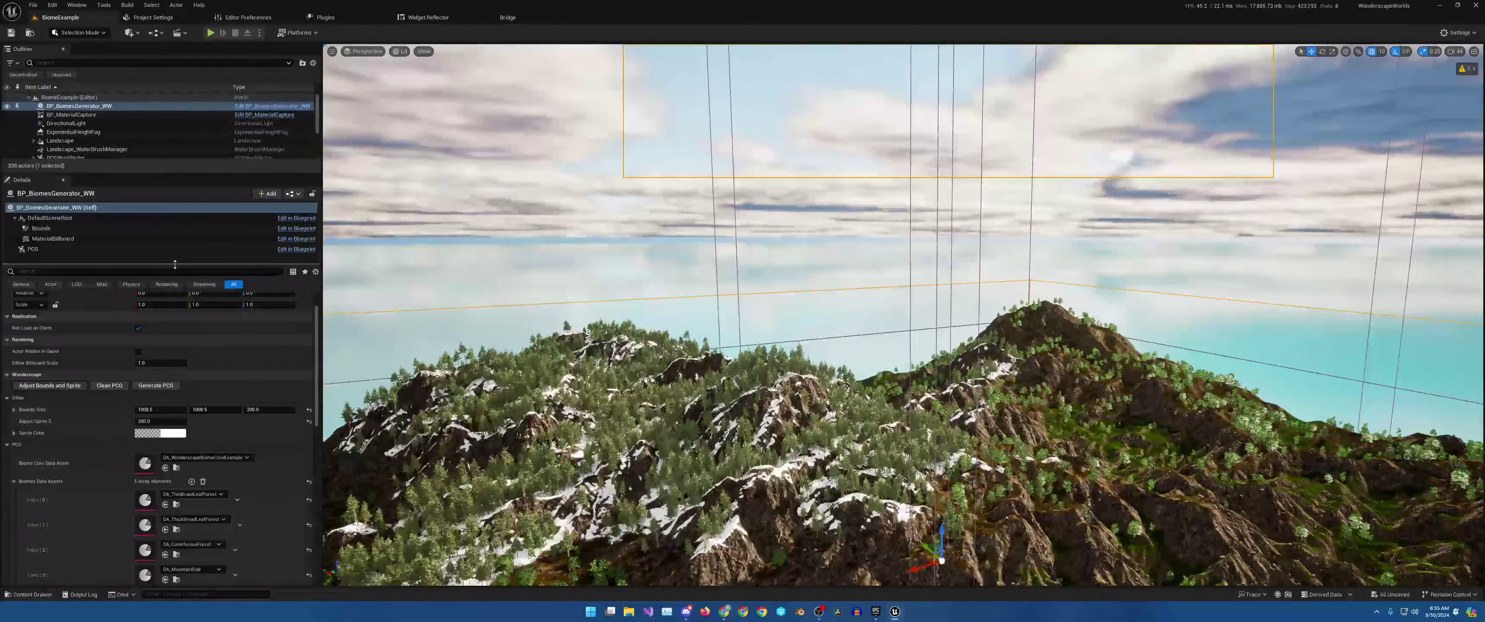
pyautogui.click(51, 251)
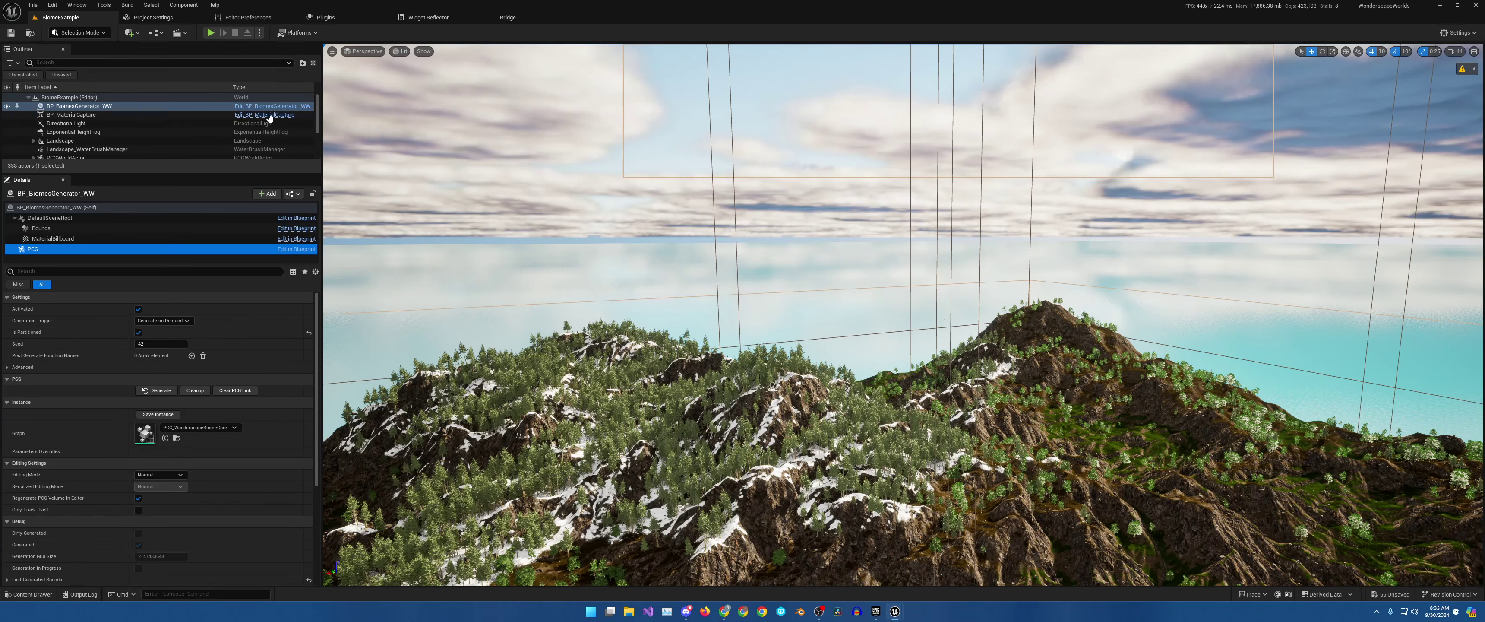
pyautogui.click(271, 98)
pyautogui.click(255, 107)
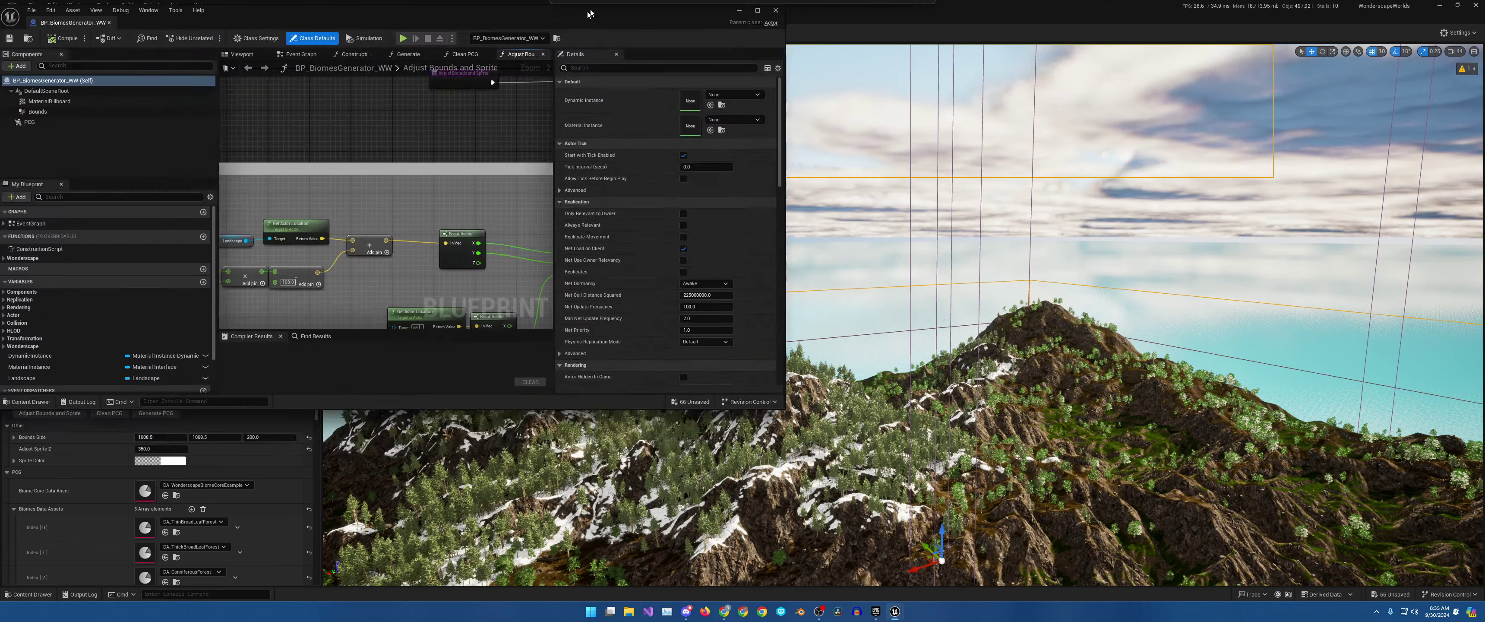
# Step: Toggle Is Partitioned on the blueprint's PCG component, then view that component's settings in the level
pyautogui.moveTo(588, 12); pyautogui.dragTo(837, 99)
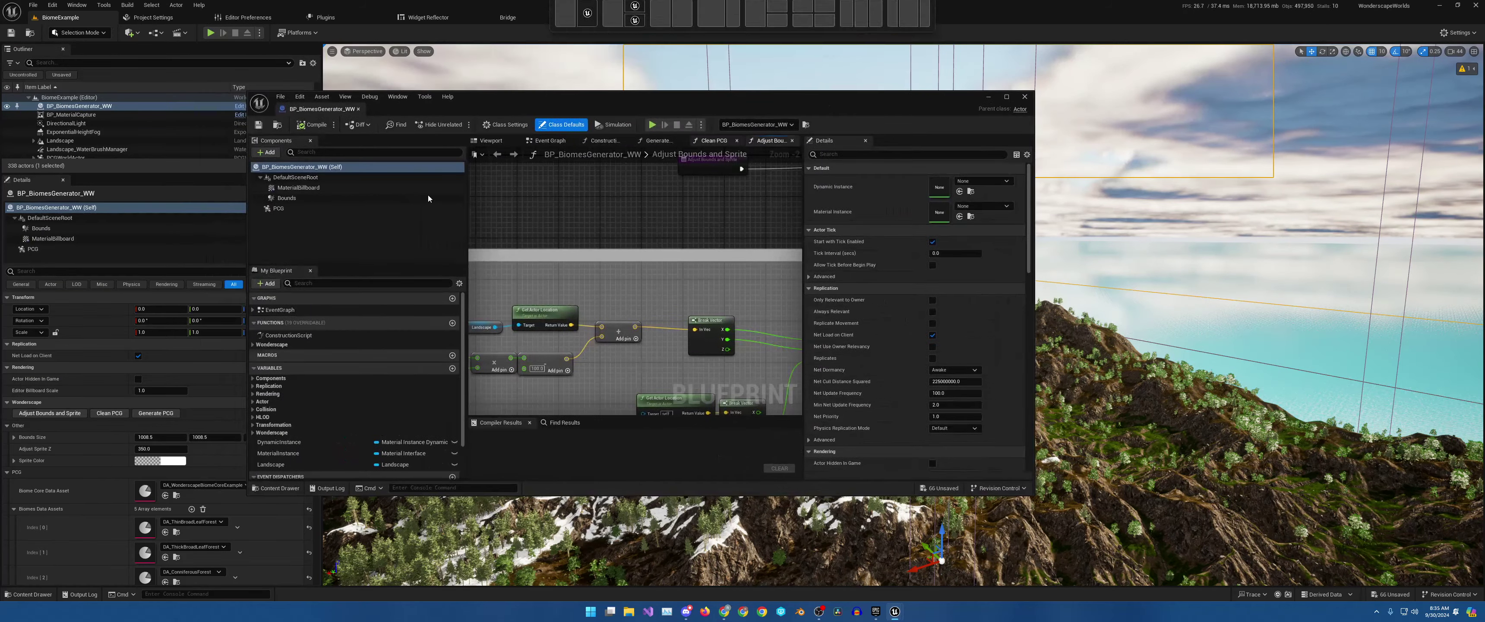
pyautogui.click(279, 208)
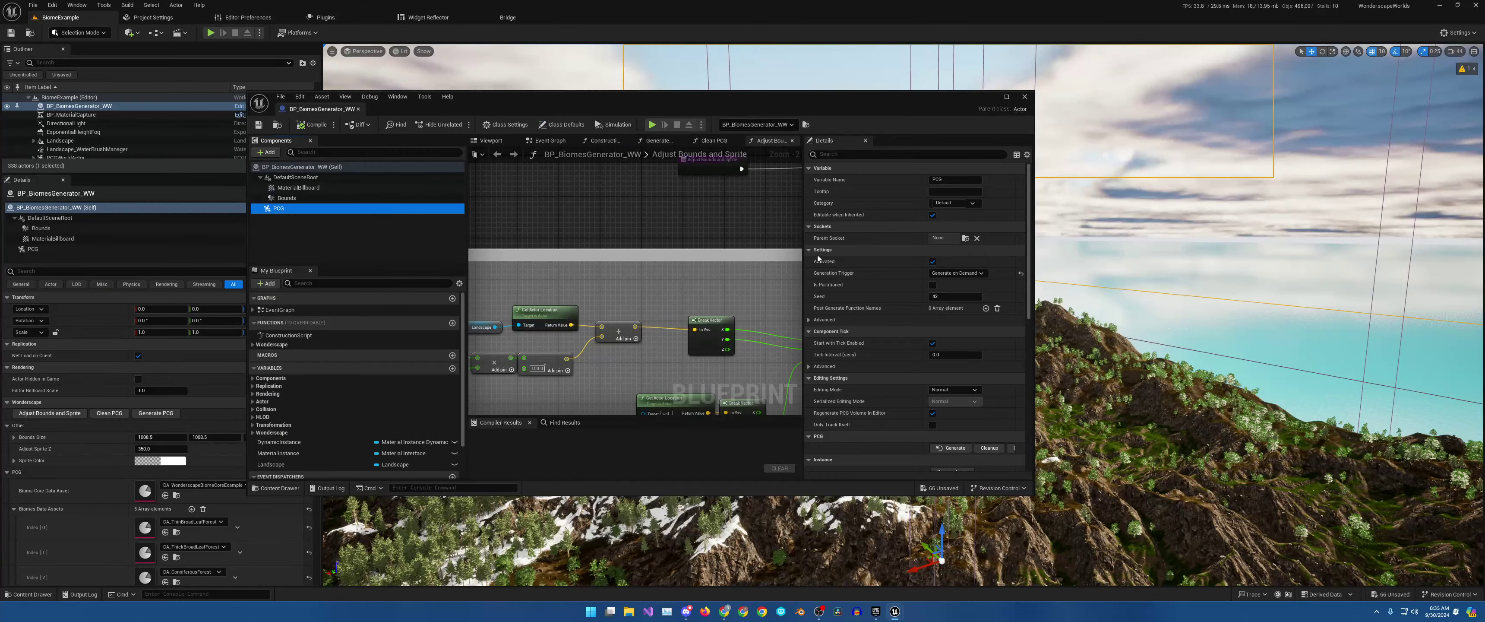
pyautogui.click(934, 286)
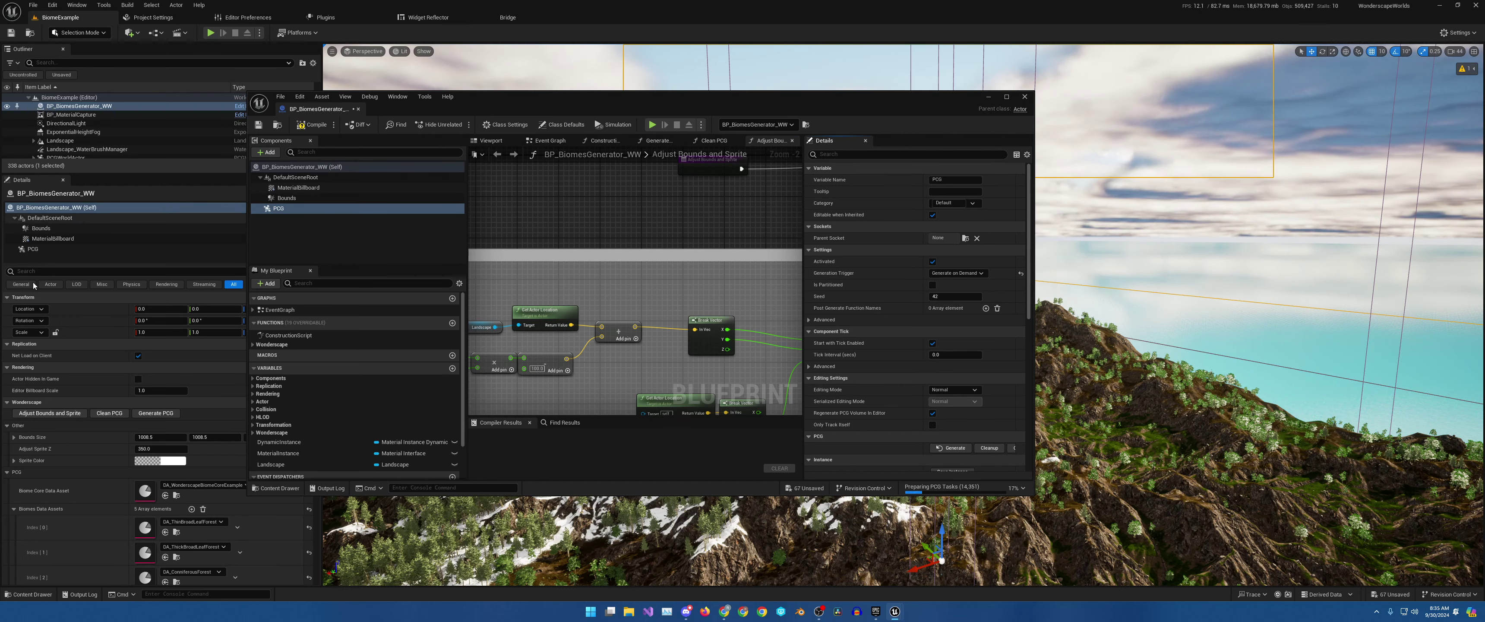
pyautogui.click(33, 249)
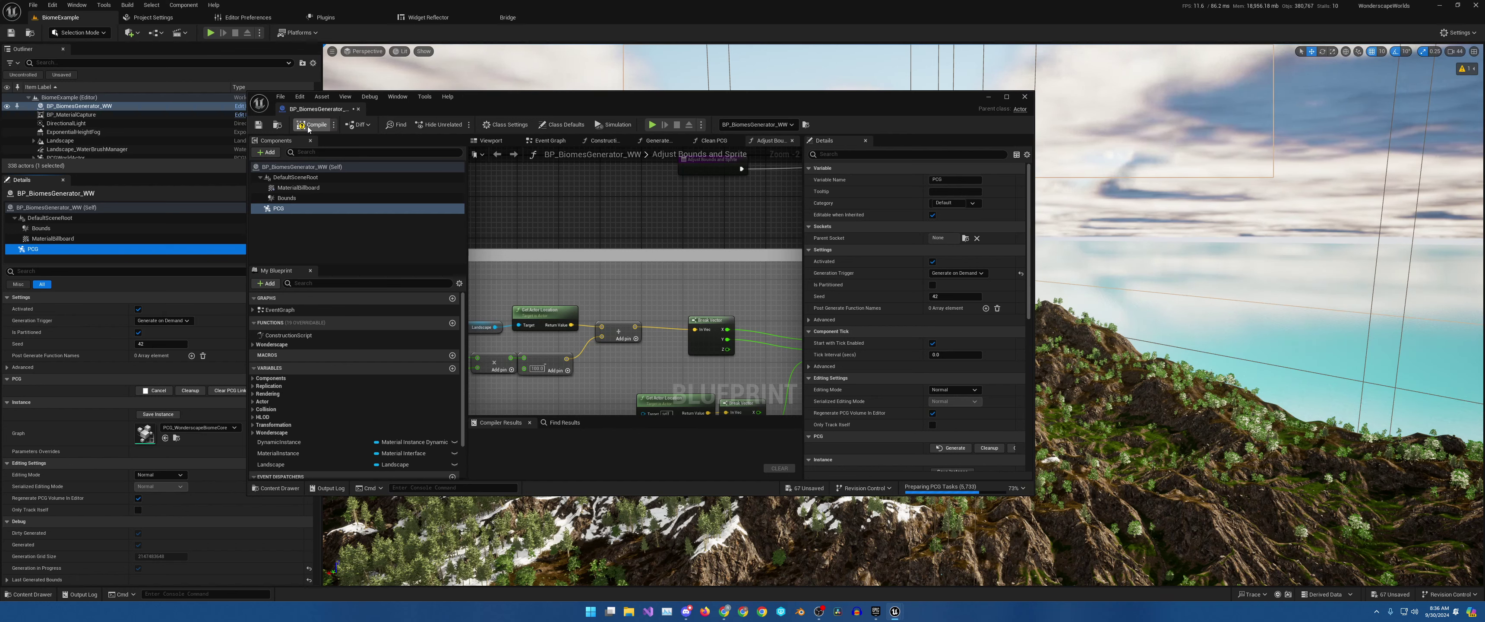
# Step: Close the Blueprint editor and switch Details between the PCG component and BP_BiomesGenerator_WW (Self)
pyautogui.click(1025, 97)
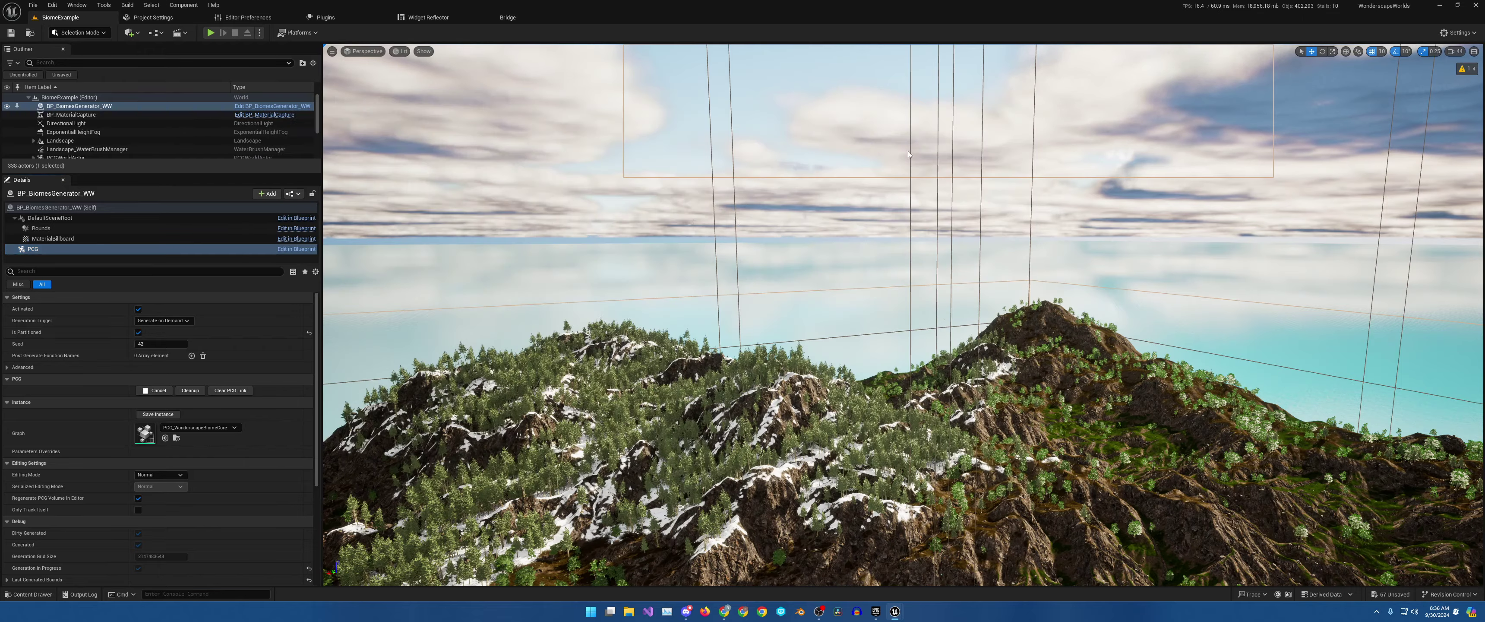
pyautogui.scroll(5, 761, 245)
pyautogui.moveTo(761, 245); pyautogui.dragTo(734, 242, button='right')
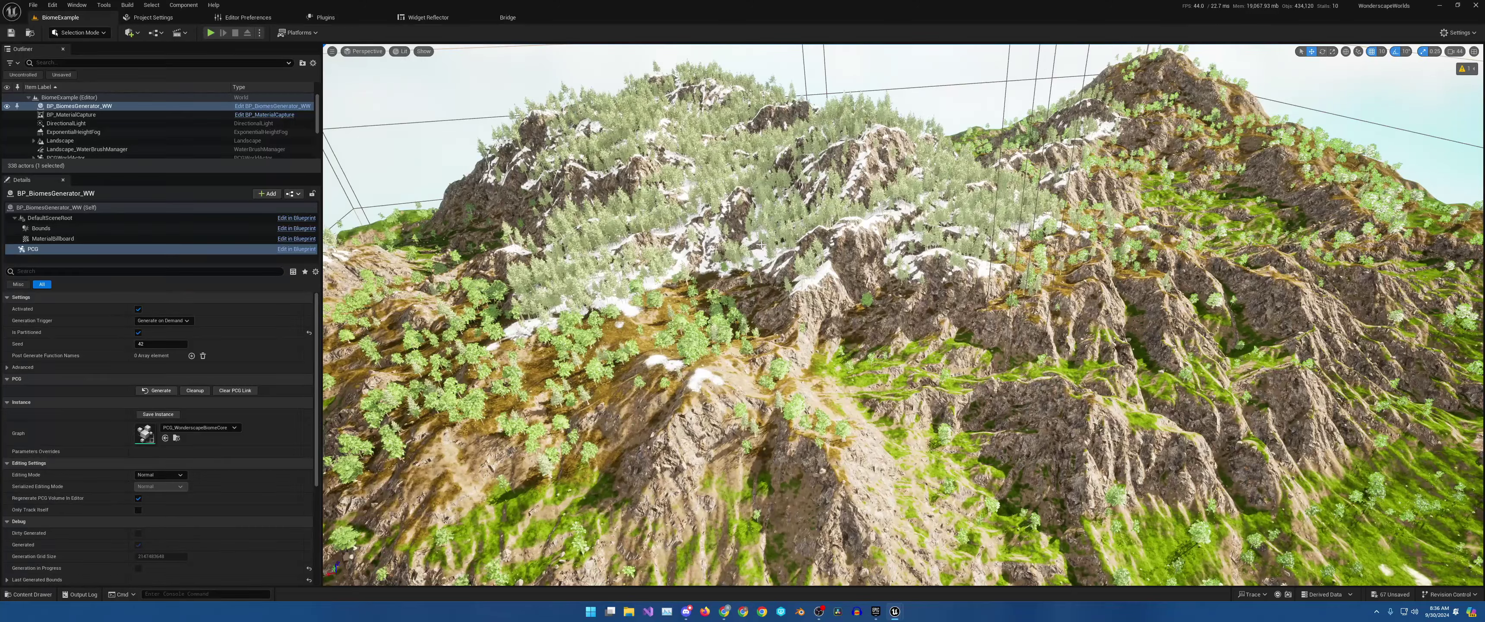
pyautogui.click(57, 209)
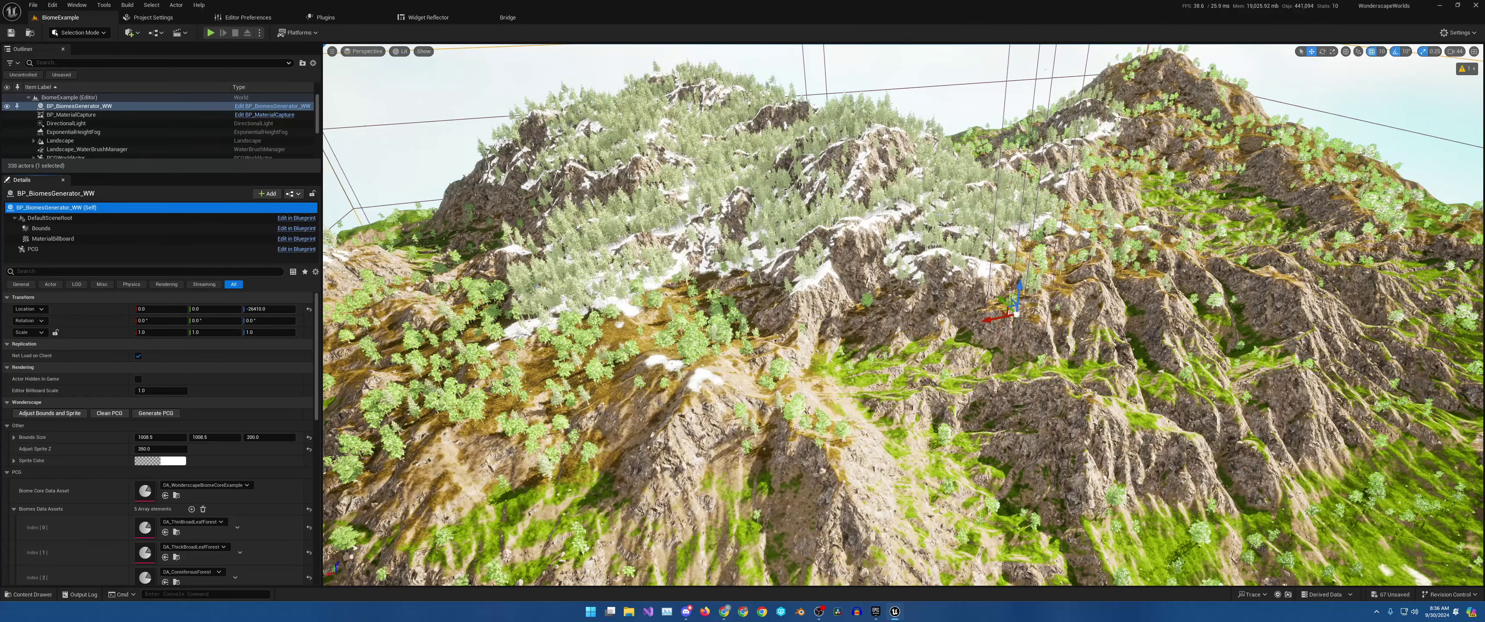
pyautogui.click(51, 249)
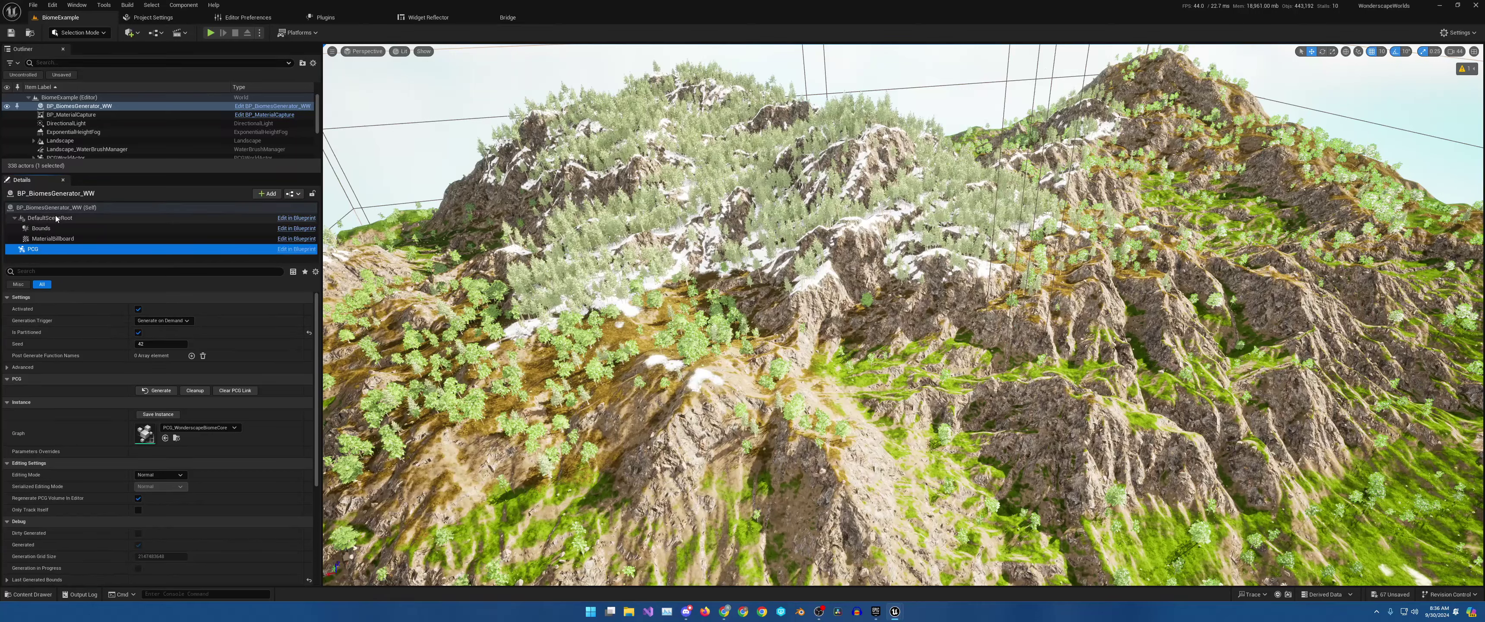
pyautogui.click(60, 209)
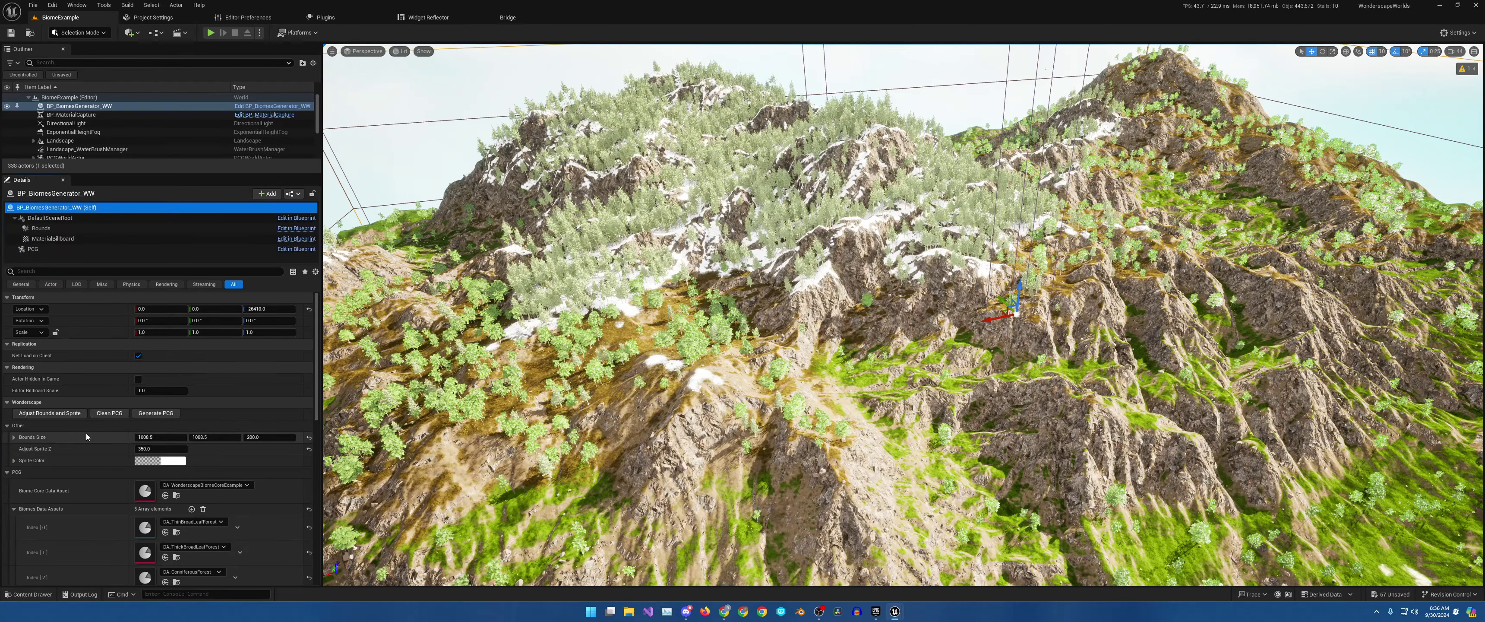
# Step: Fly the camera back to frame the whole island and the logo
pyautogui.moveTo(663, 357); pyautogui.dragTo(611, 305, button='right')
pyautogui.press('s')
pyautogui.moveTo(798, 154); pyautogui.dragTo(842, 144, button='right')
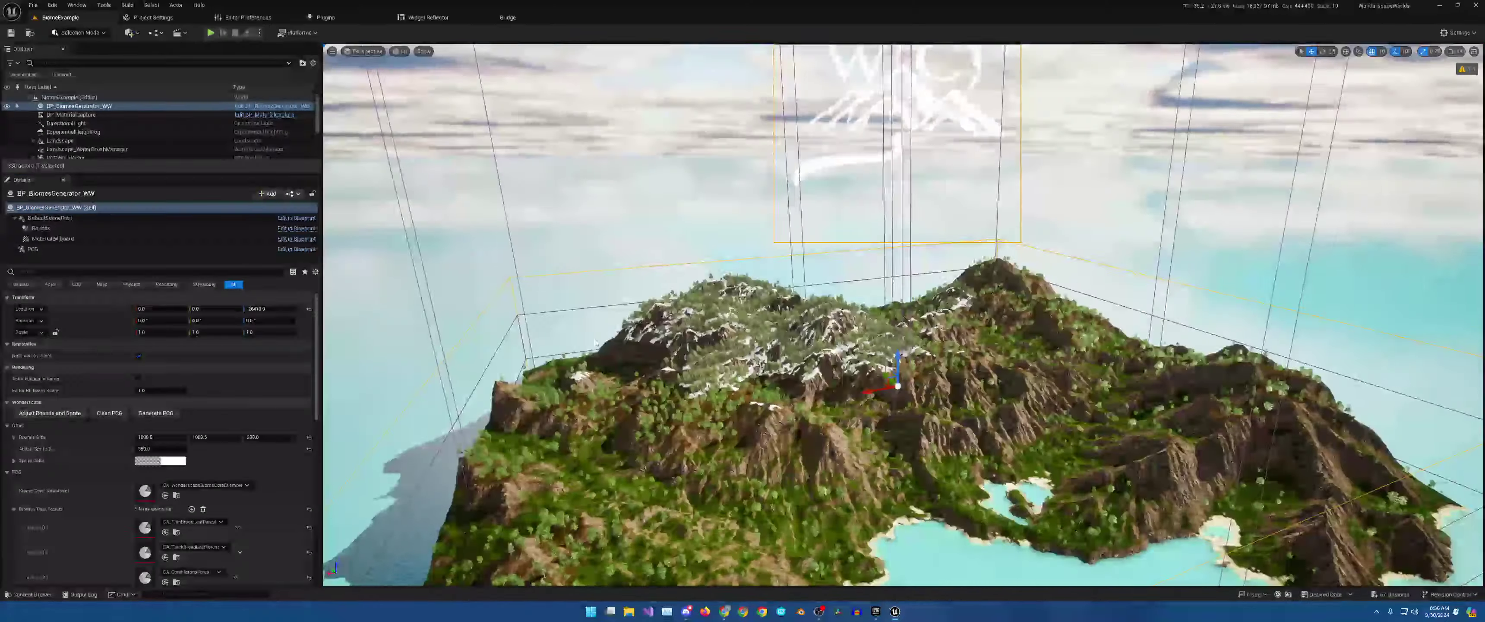
pyautogui.press('s')
pyautogui.moveTo(946, 453); pyautogui.dragTo(978, 460, button='right')
pyautogui.moveTo(834, 339); pyautogui.dragTo(814, 363, button='right')
pyautogui.press('w')
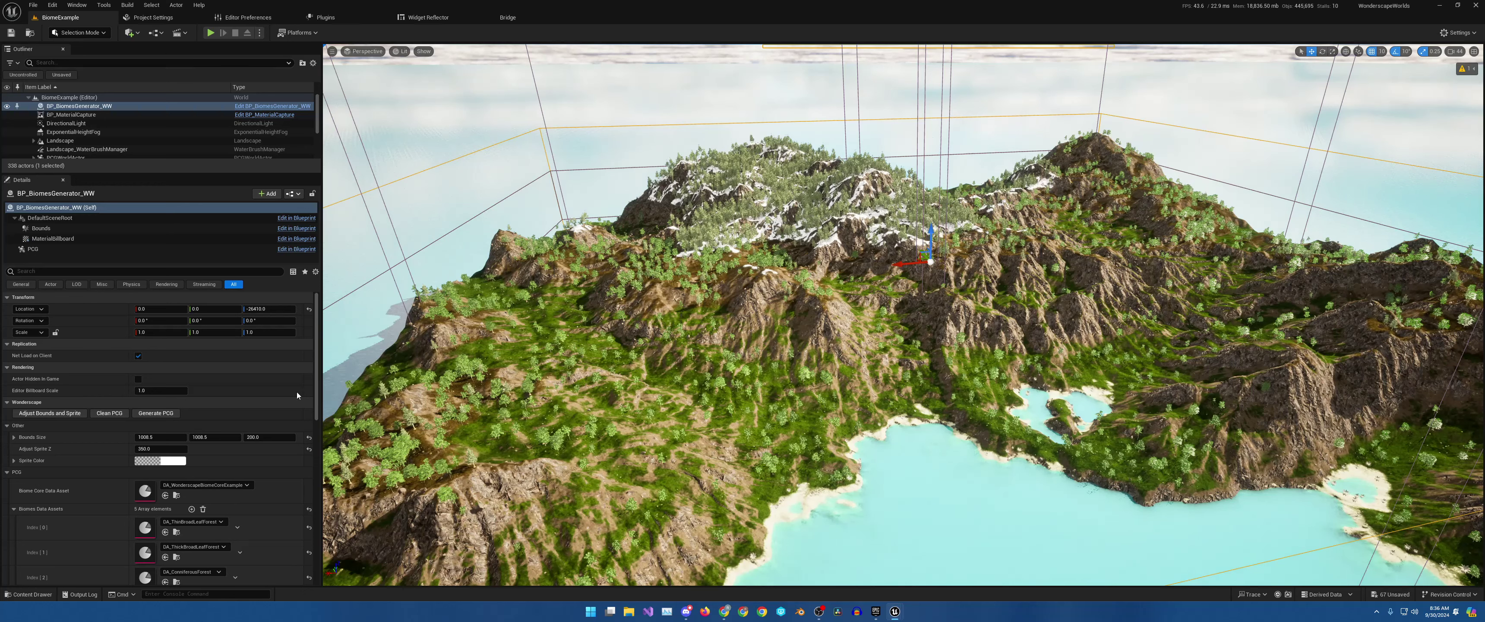
# Step: Check the Landscape and ExponentialHeightFog properties, then reselect BP_BiomesGenerator_WW against the sky
pyautogui.click(58, 98)
pyautogui.click(74, 107)
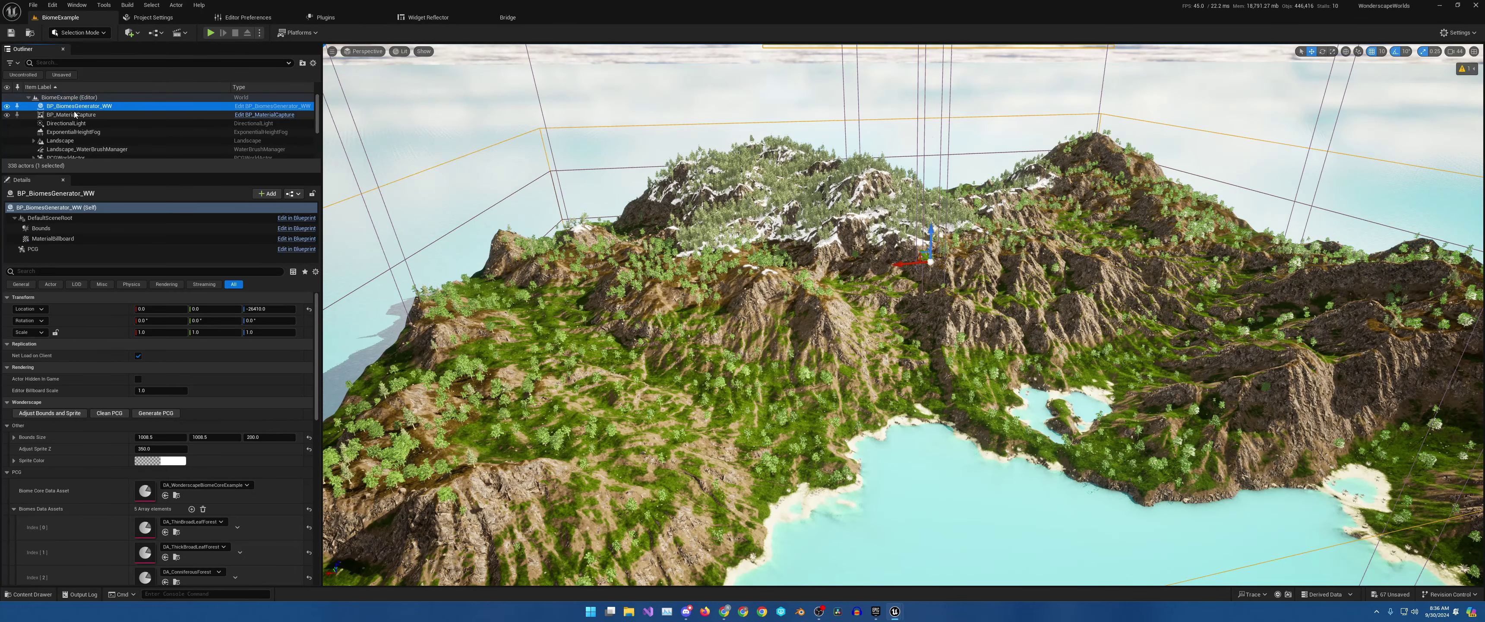
pyautogui.click(70, 141)
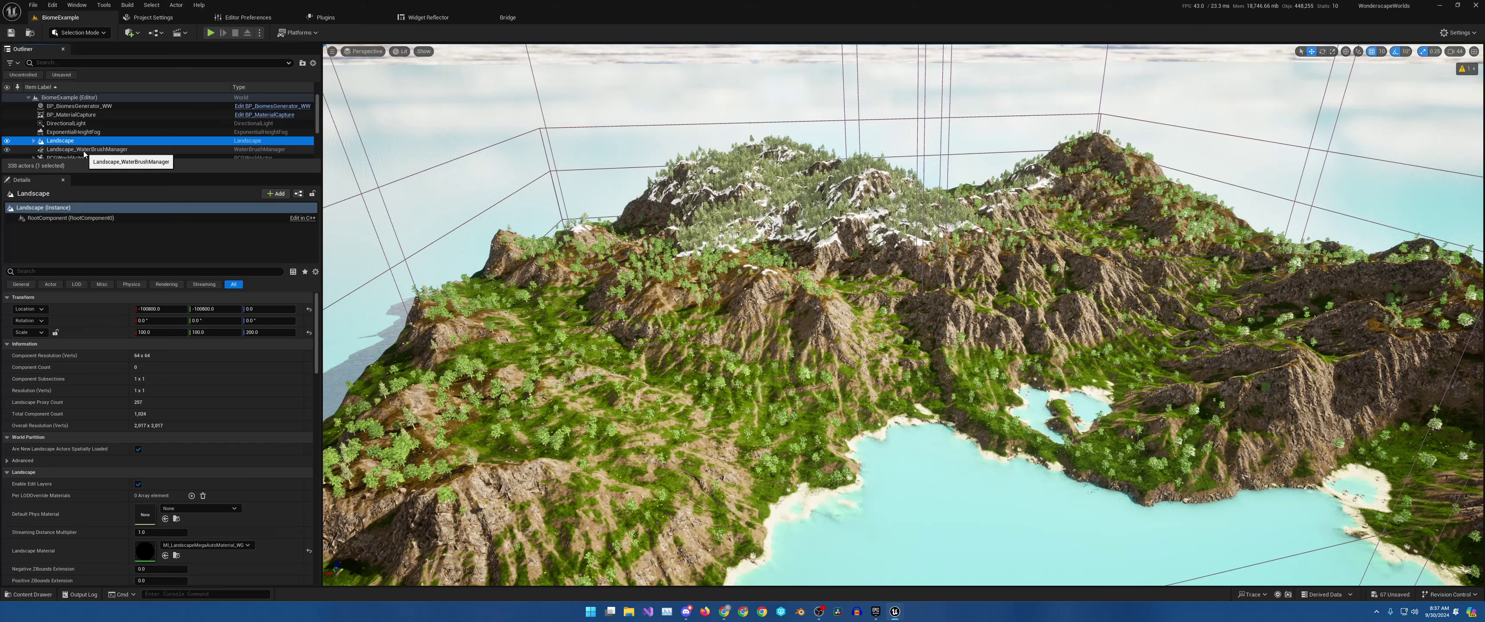
pyautogui.click(72, 131)
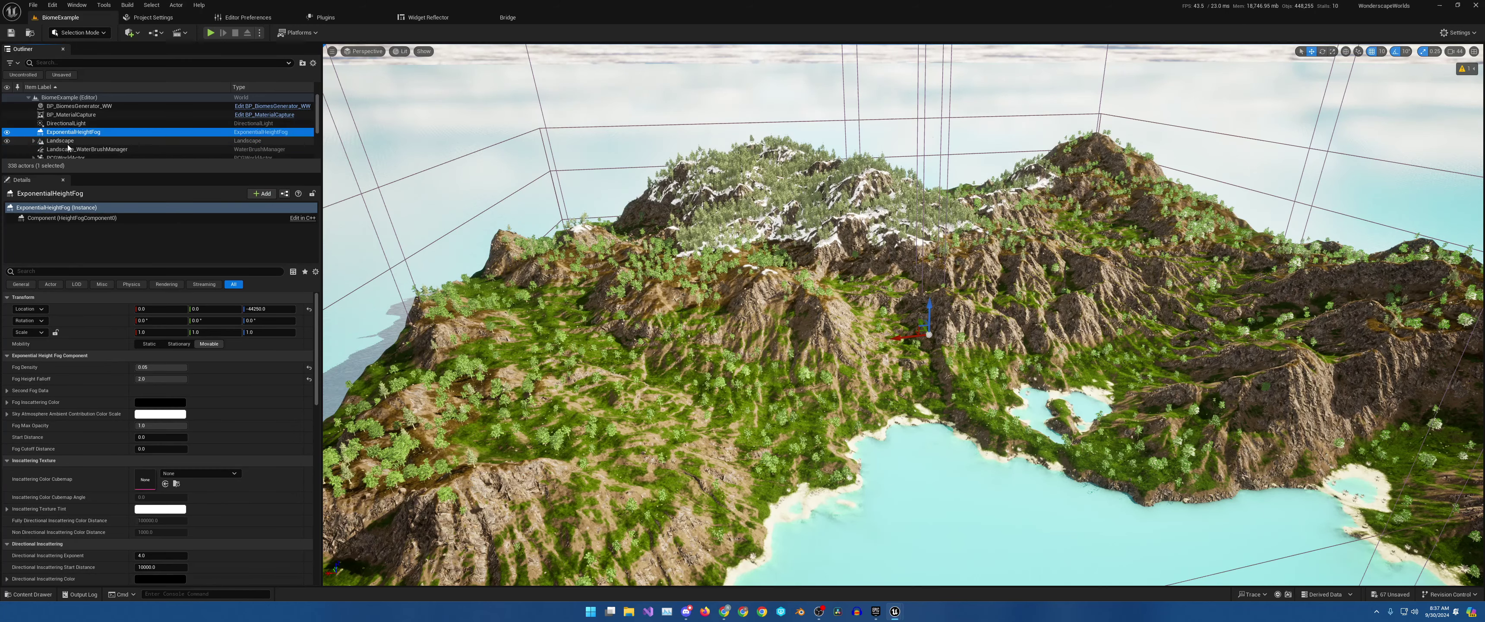
pyautogui.moveTo(1000, 221); pyautogui.dragTo(1003, 116, button='right')
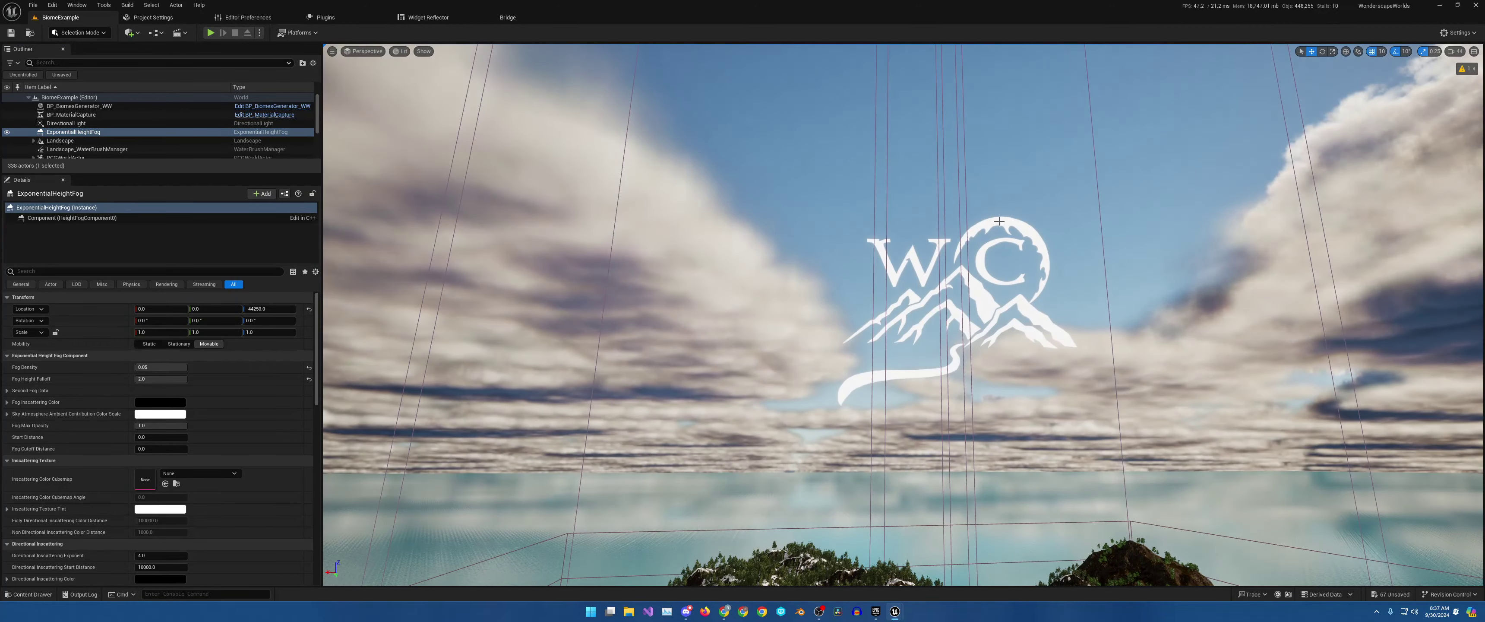
pyautogui.click(999, 221)
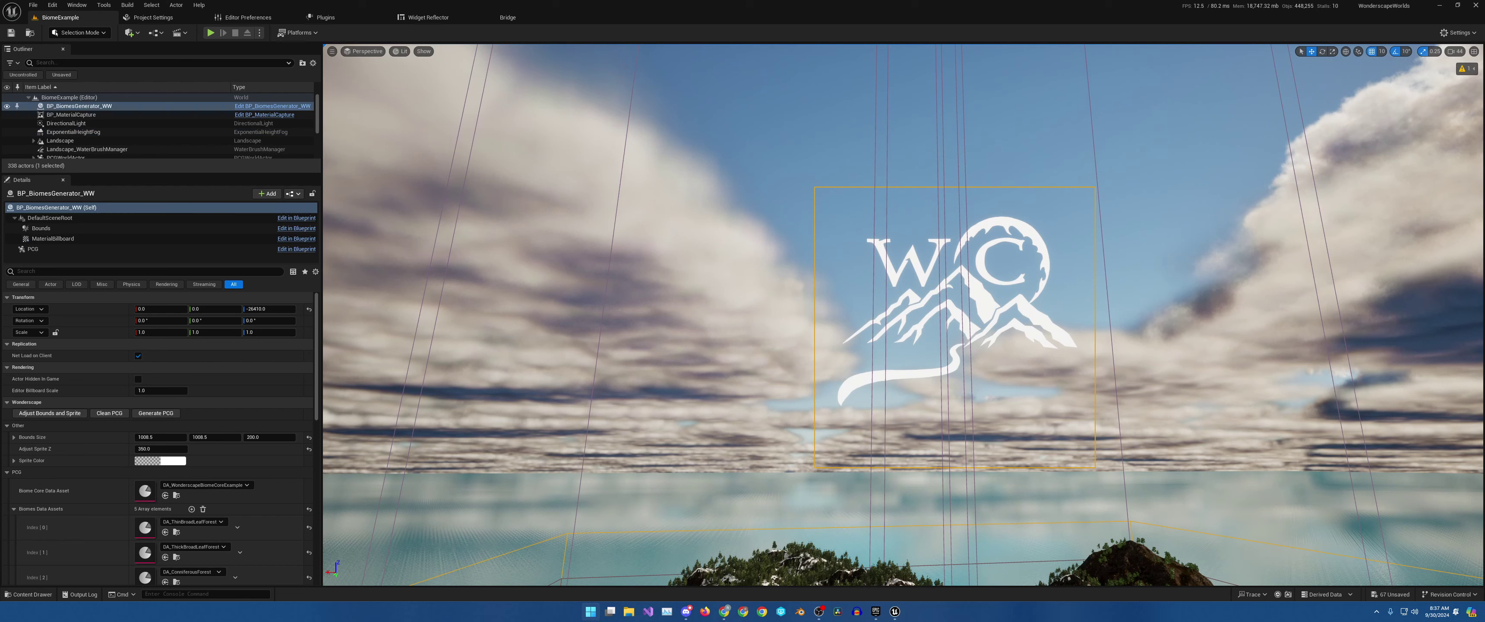
# Step: Open Calculator and compute 2017 × 100 = 201,700
pyautogui.press('XF86Calculator')
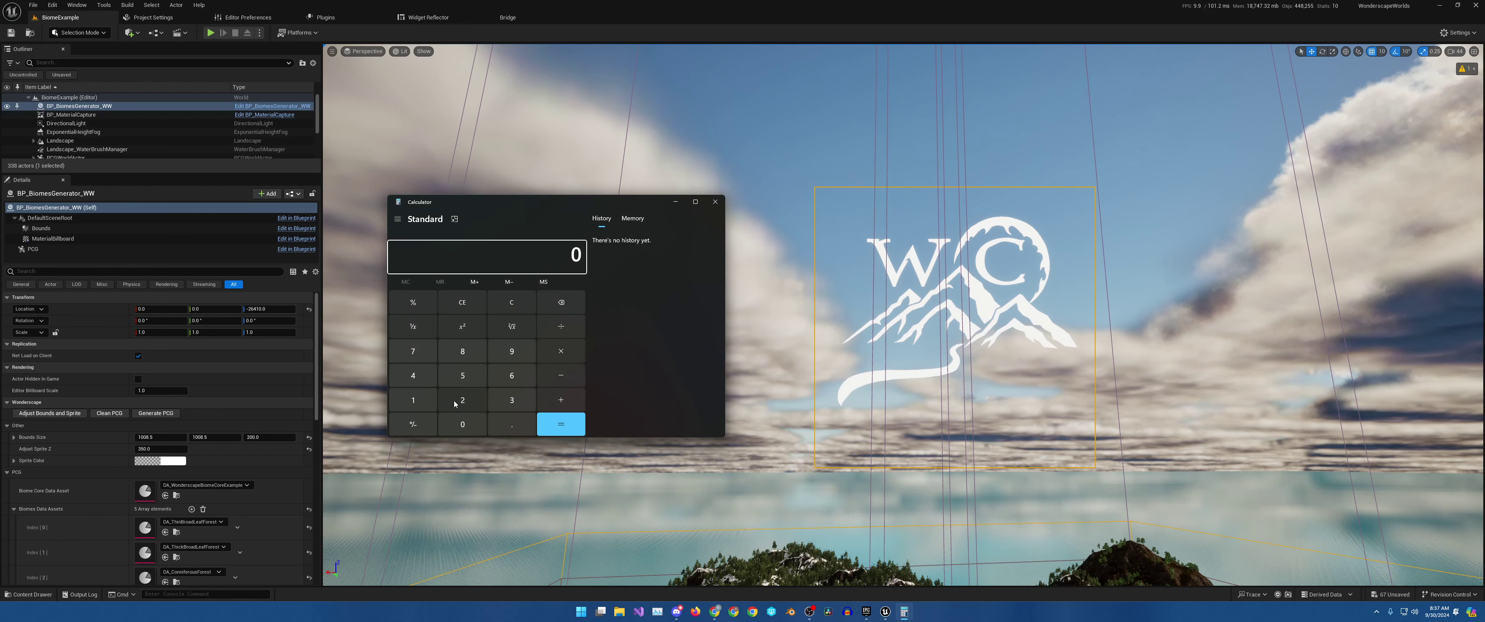
pyautogui.click(455, 402)
pyautogui.click(461, 424)
pyautogui.click(413, 401)
pyautogui.click(413, 352)
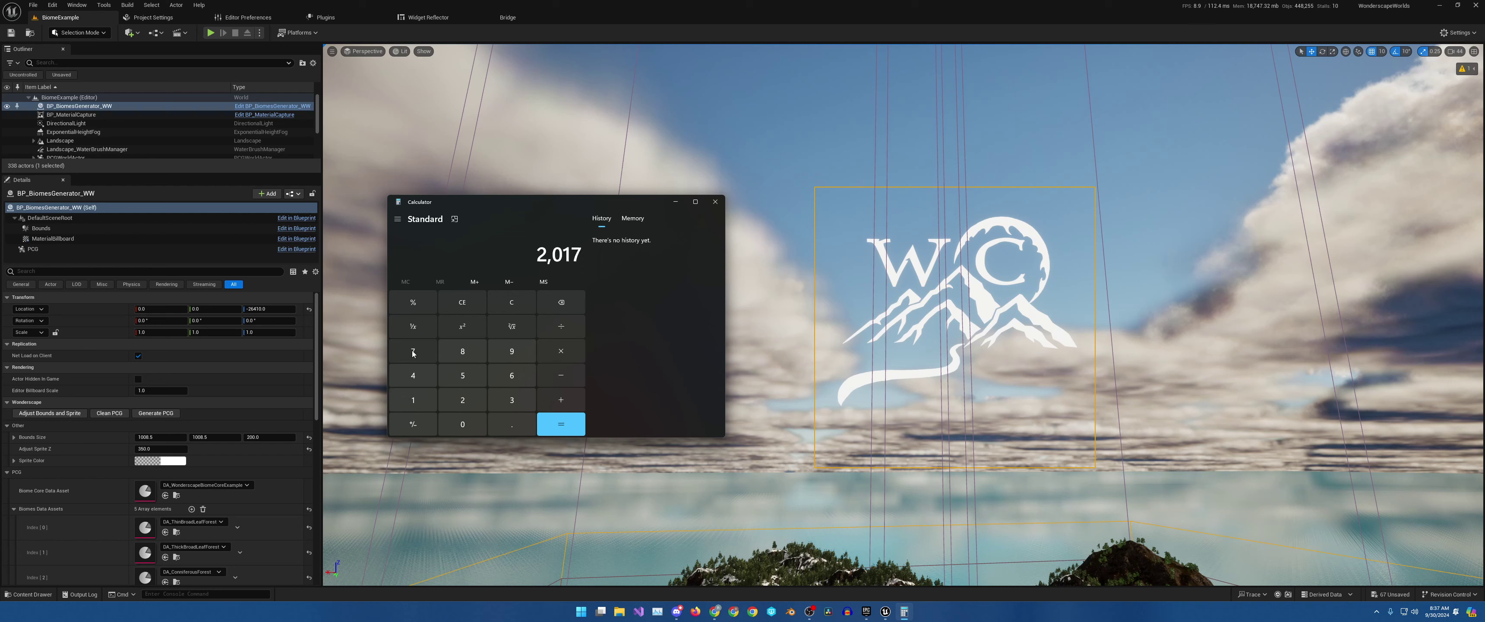
pyautogui.click(560, 352)
pyautogui.click(413, 400)
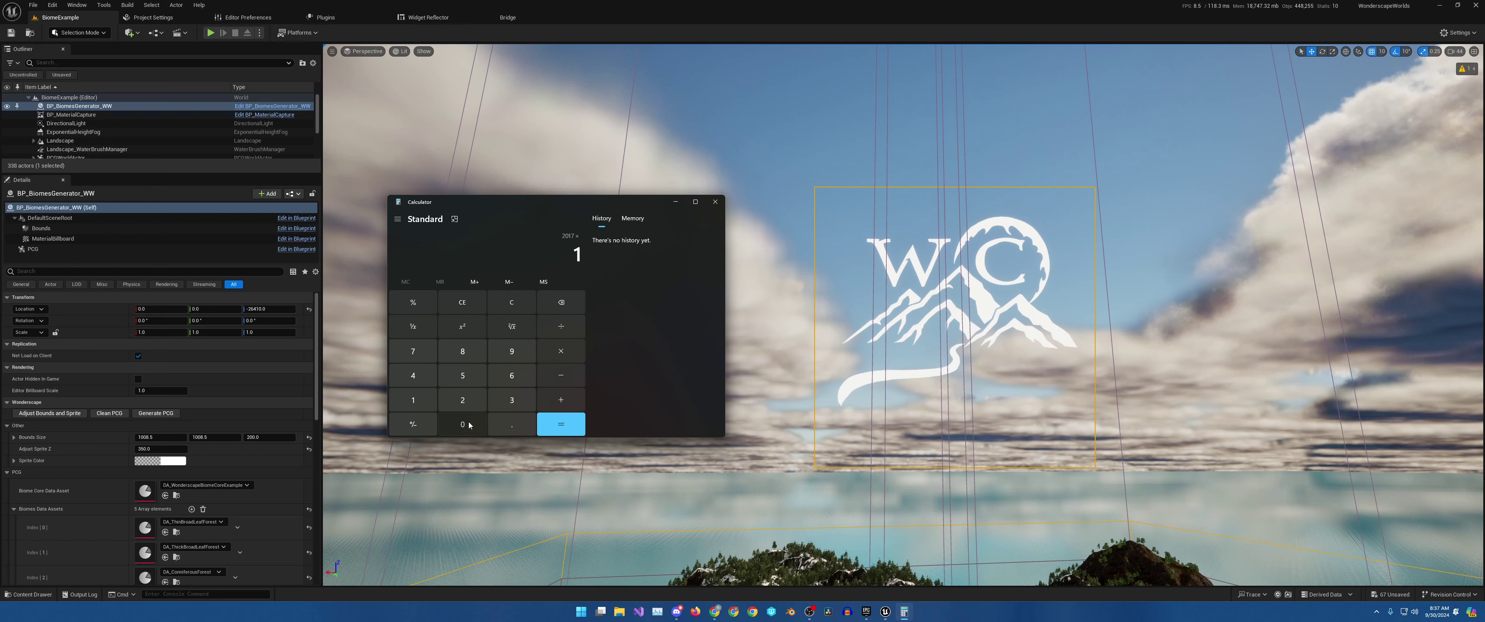
pyautogui.click(469, 425)
pyautogui.click(469, 425)
pyautogui.click(562, 423)
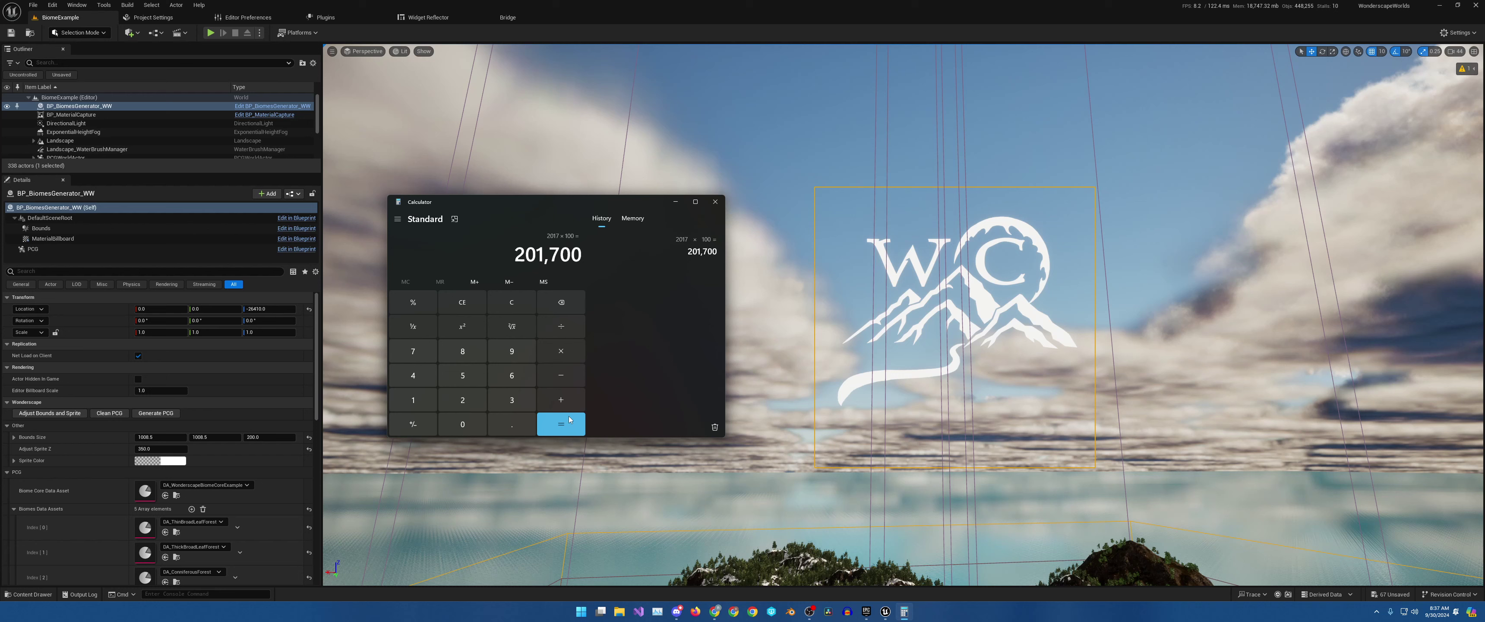
# Step: Divide 201,700 by 2 to get 100,850
pyautogui.click(561, 327)
pyautogui.click(466, 404)
pyautogui.click(560, 424)
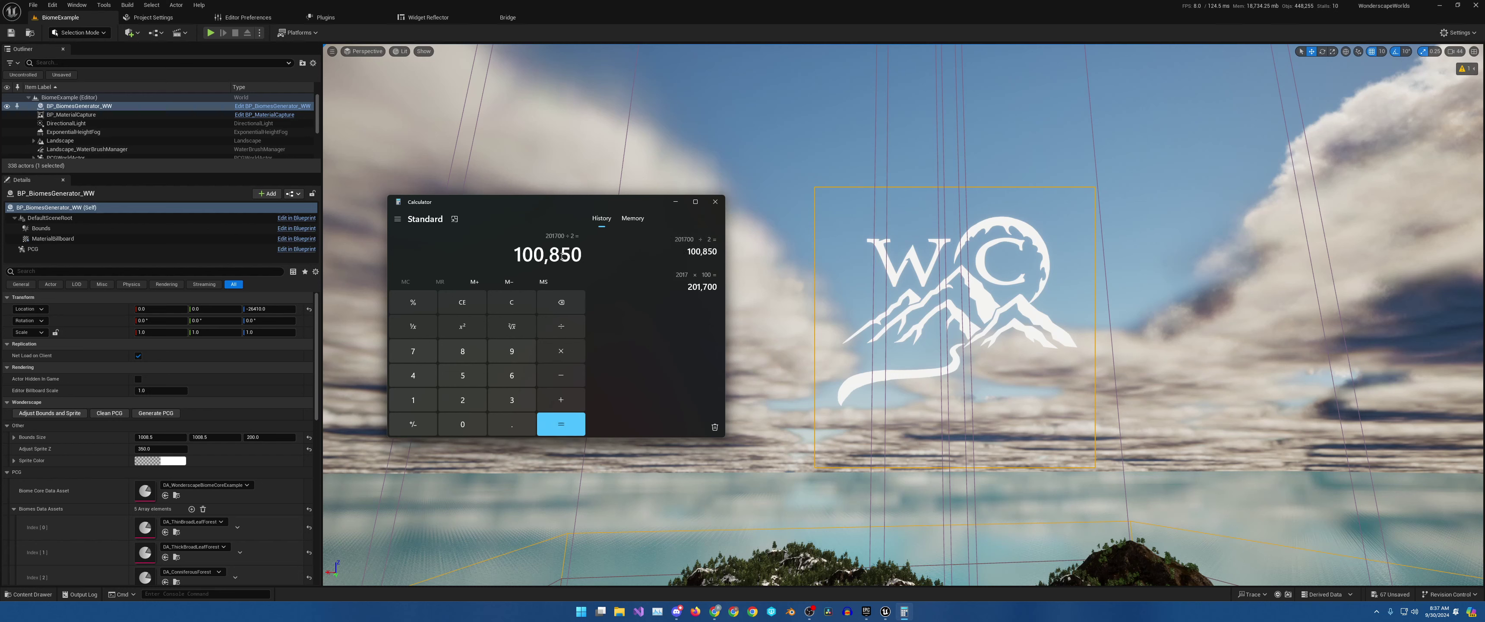
# Step: Close Calculator and tilt the view to reveal more of the island
pyautogui.click(715, 202)
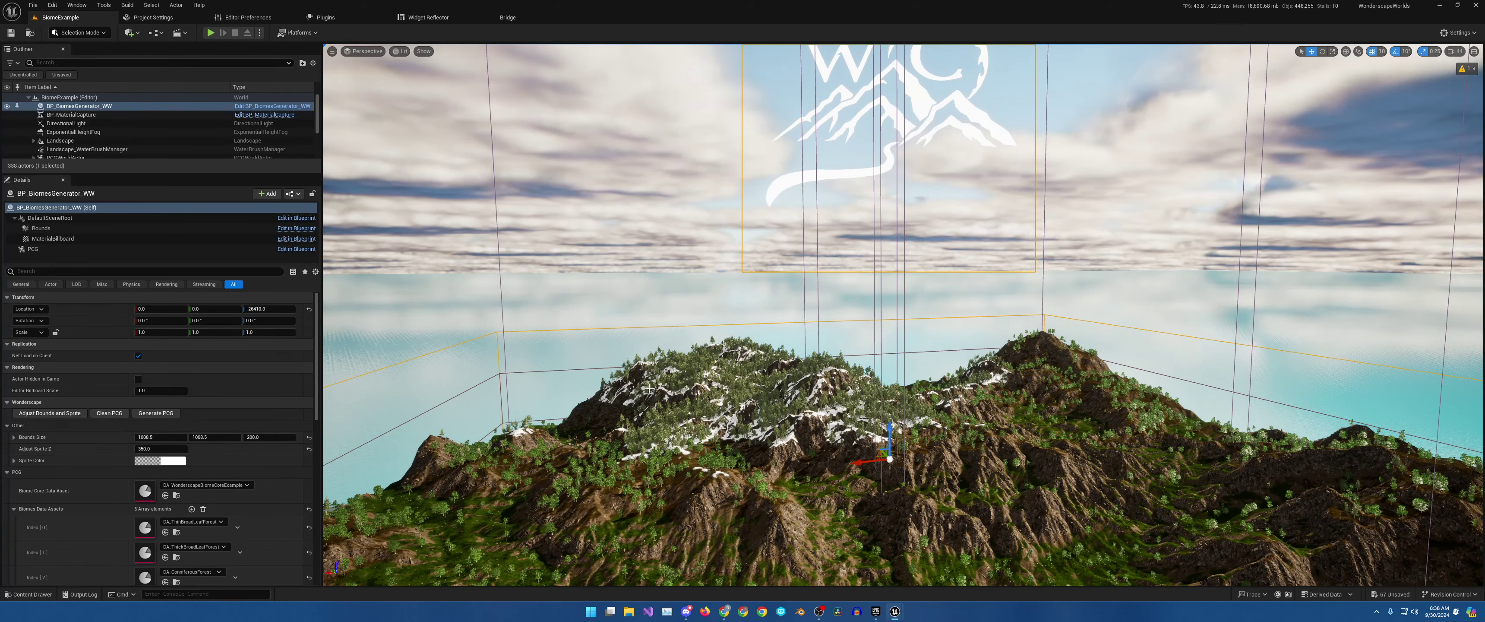
pyautogui.moveTo(791, 232); pyautogui.dragTo(819, 202, button='right')
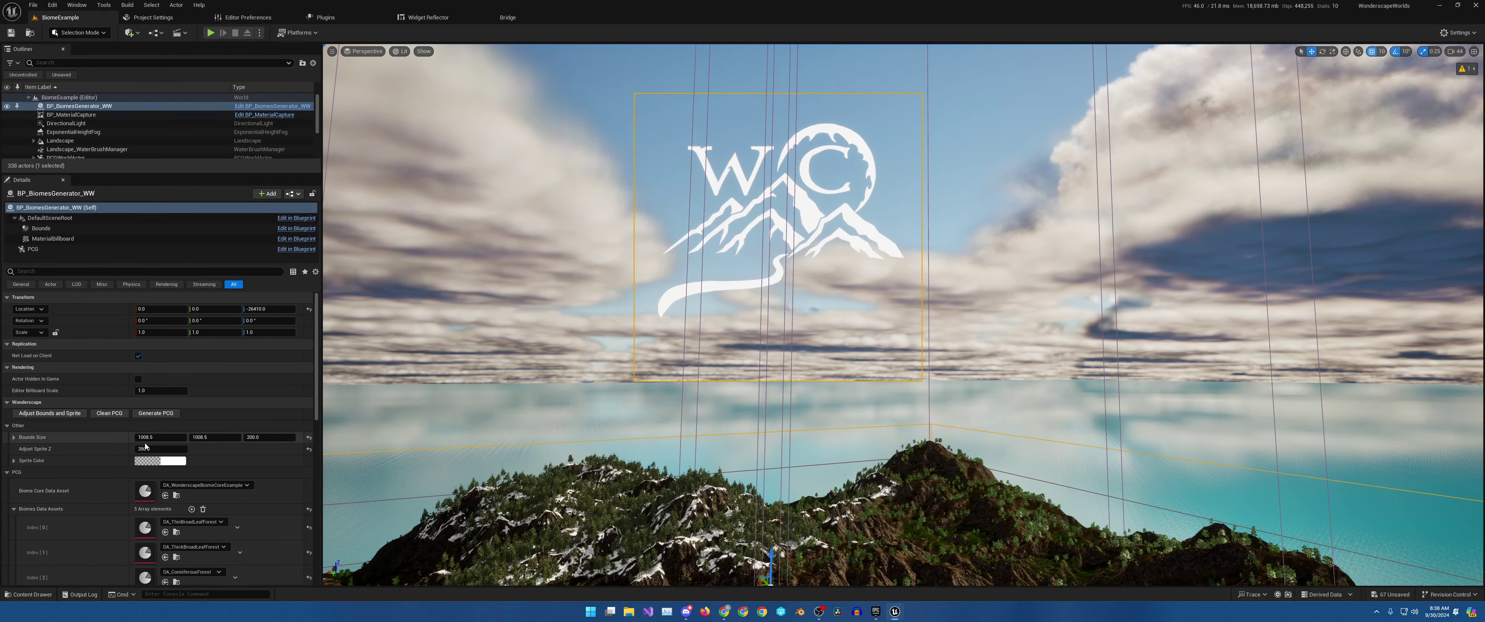
pyautogui.moveTo(720, 300); pyautogui.dragTo(719, 357, button='right')
# Step: Fly the camera back, forward, sideways, down and up around the island
pyautogui.press('s')
pyautogui.moveTo(604, 346); pyautogui.dragTo(676, 316, button='right')
pyautogui.press('w')
pyautogui.press('s')
pyautogui.press('d')
pyautogui.press('w')
pyautogui.press('q')
pyautogui.press('e')
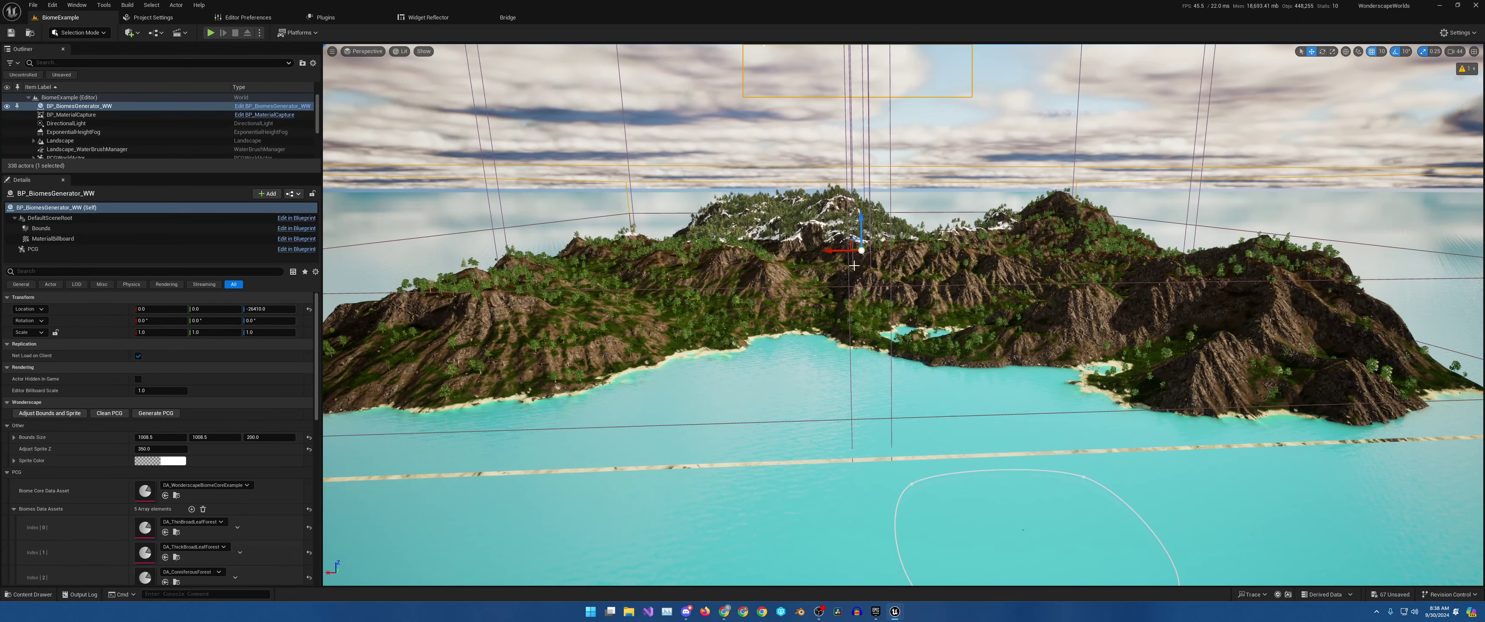
# Step: Switch to the four-pane layout and pan the Right view to see the bounds' top
pyautogui.click(1473, 52)
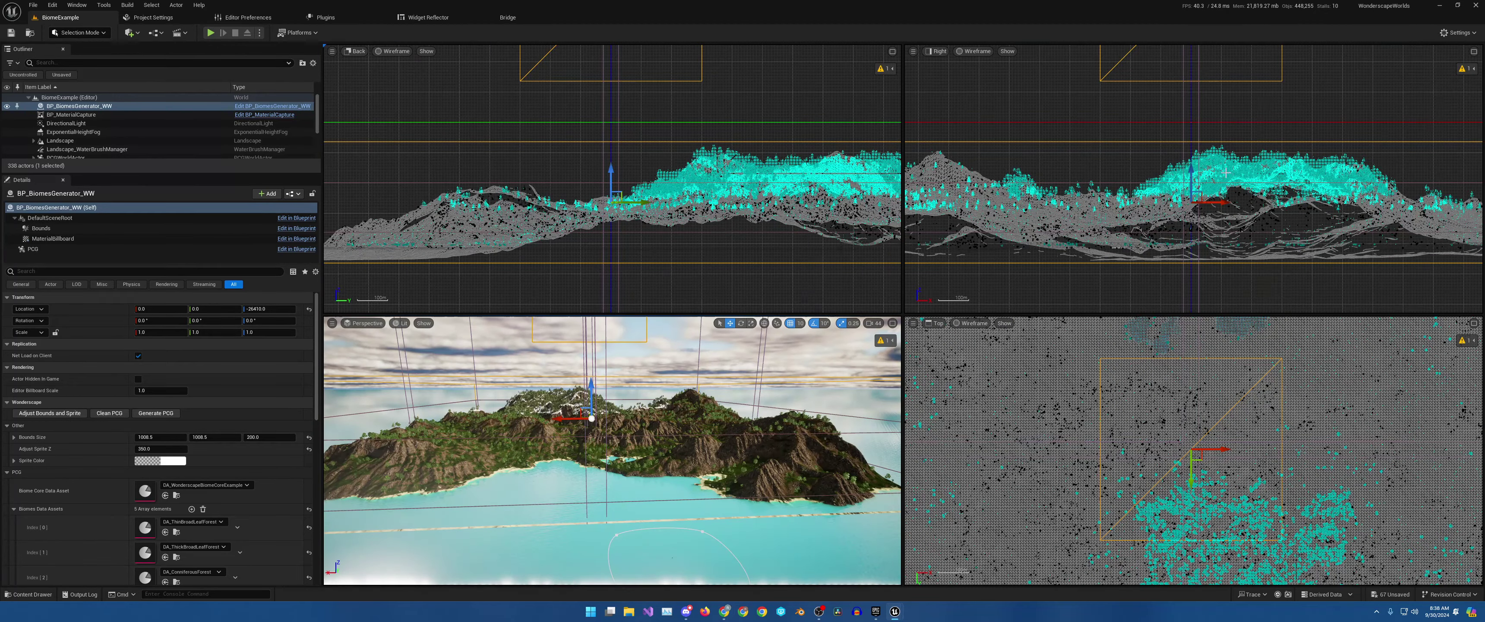
pyautogui.moveTo(1226, 172); pyautogui.dragTo(1181, 208, button='right')
pyautogui.moveTo(727, 442); pyautogui.dragTo(720, 407, button='right')
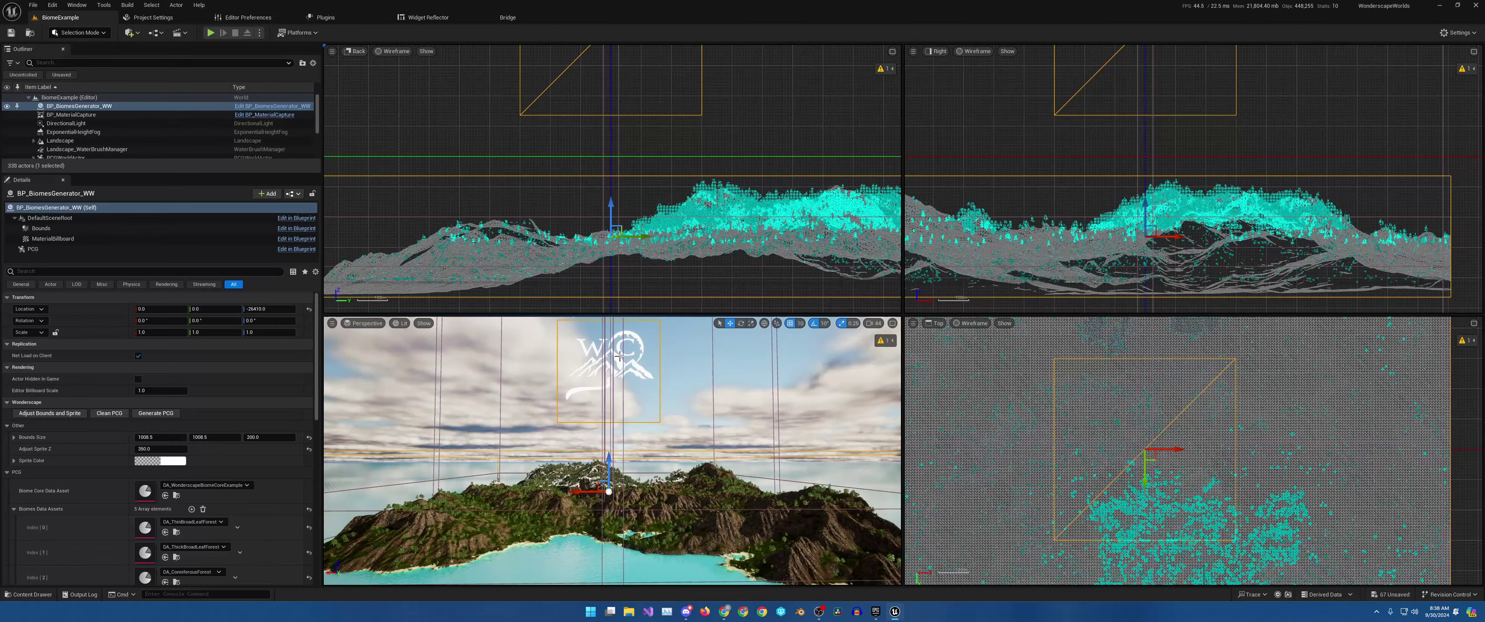
pyautogui.moveTo(1270, 172); pyautogui.dragTo(1385, 200, button='right')
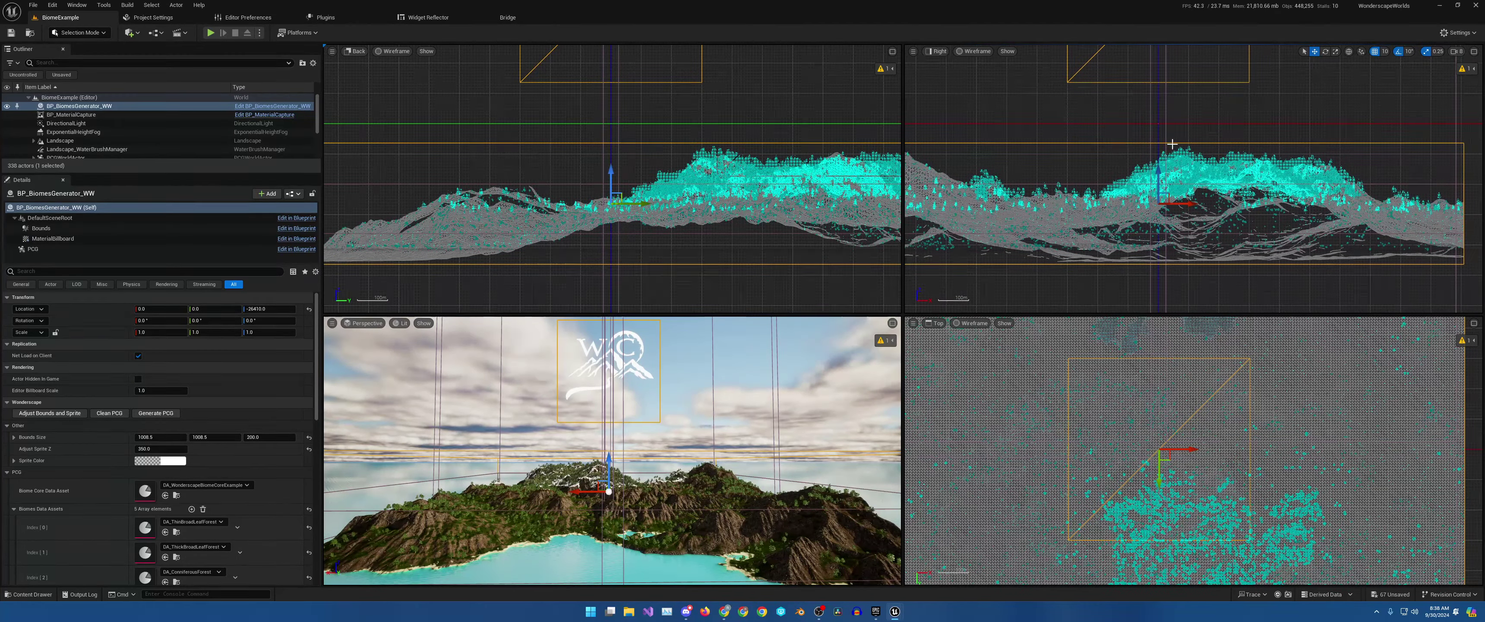
# Step: Pan the Right view along the island's bound edges, then restore the single Perspective view
pyautogui.moveTo(1172, 144); pyautogui.dragTo(1212, 169, button='right')
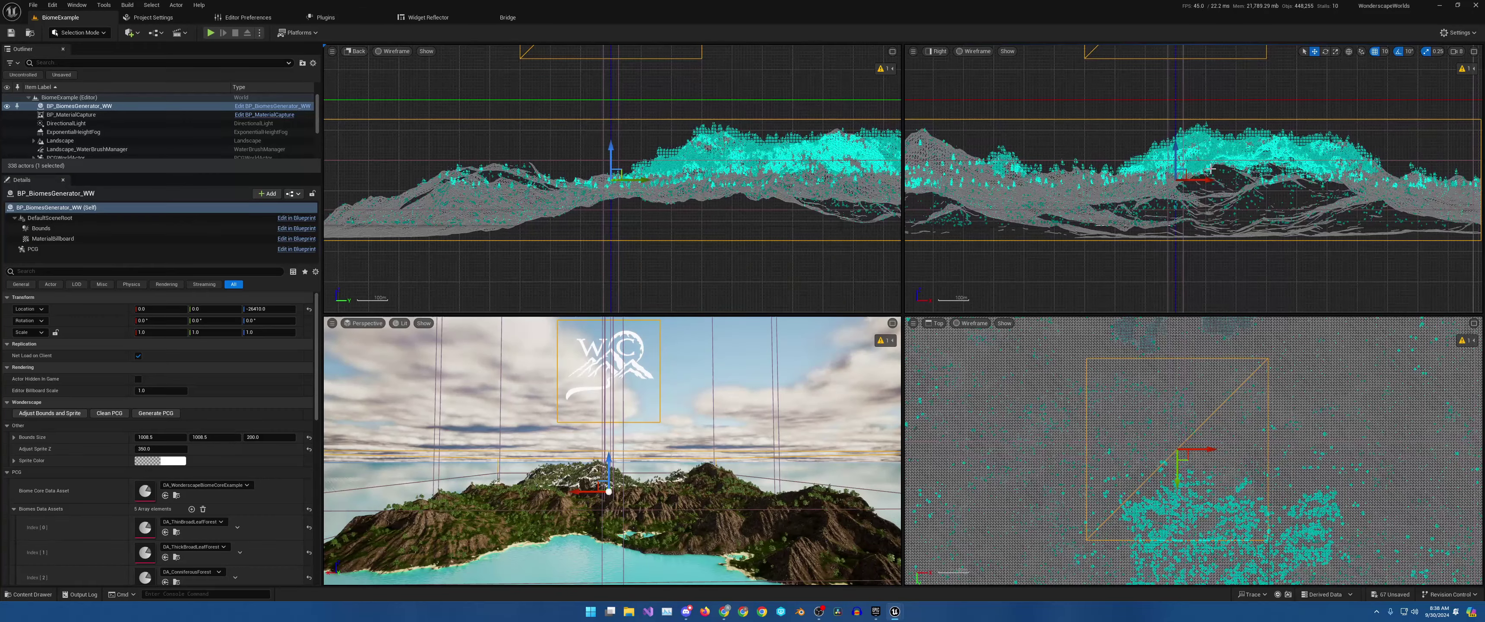
pyautogui.moveTo(1220, 239)
pyautogui.mouseDown(button='right')
pyautogui.moveTo(1180, 220)
pyautogui.moveTo(1238, 232)
pyautogui.mouseUp(button='right')
pyautogui.moveTo(1104, 192); pyautogui.dragTo(1135, 199, button='right')
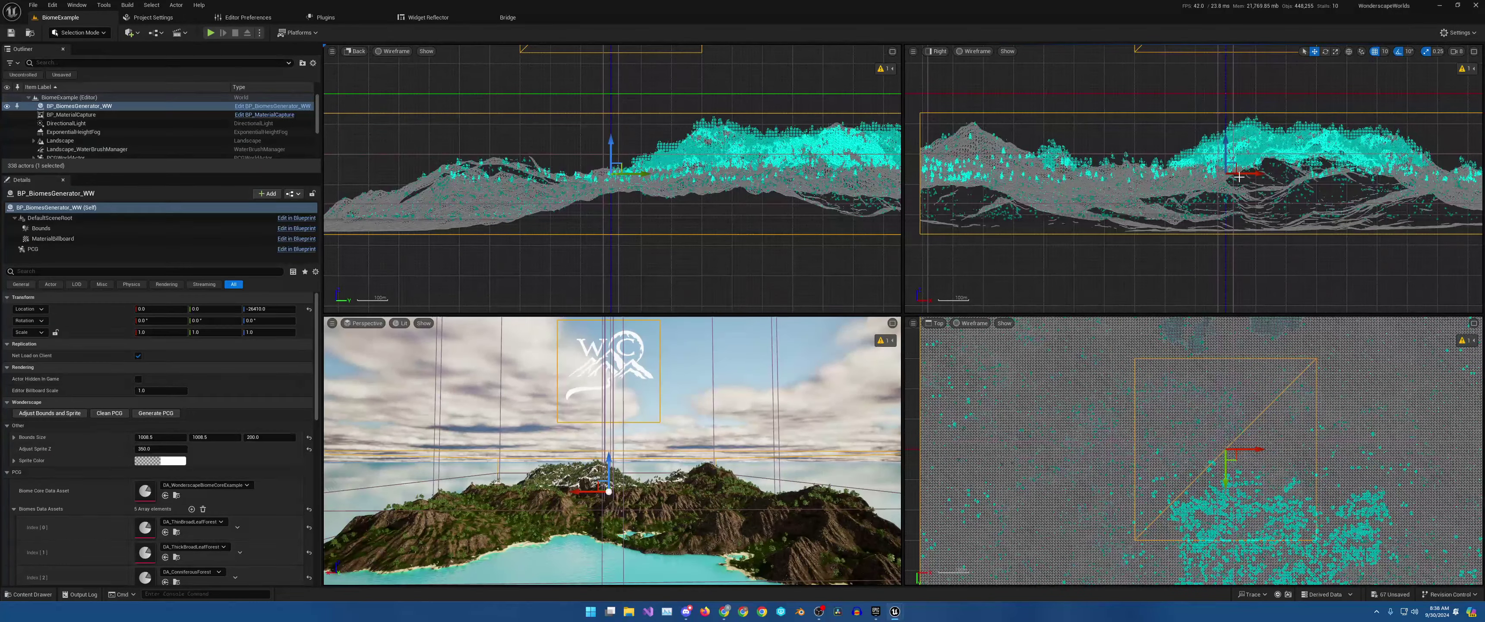
pyautogui.moveTo(1226, 169); pyautogui.dragTo(1147, 167, button='right')
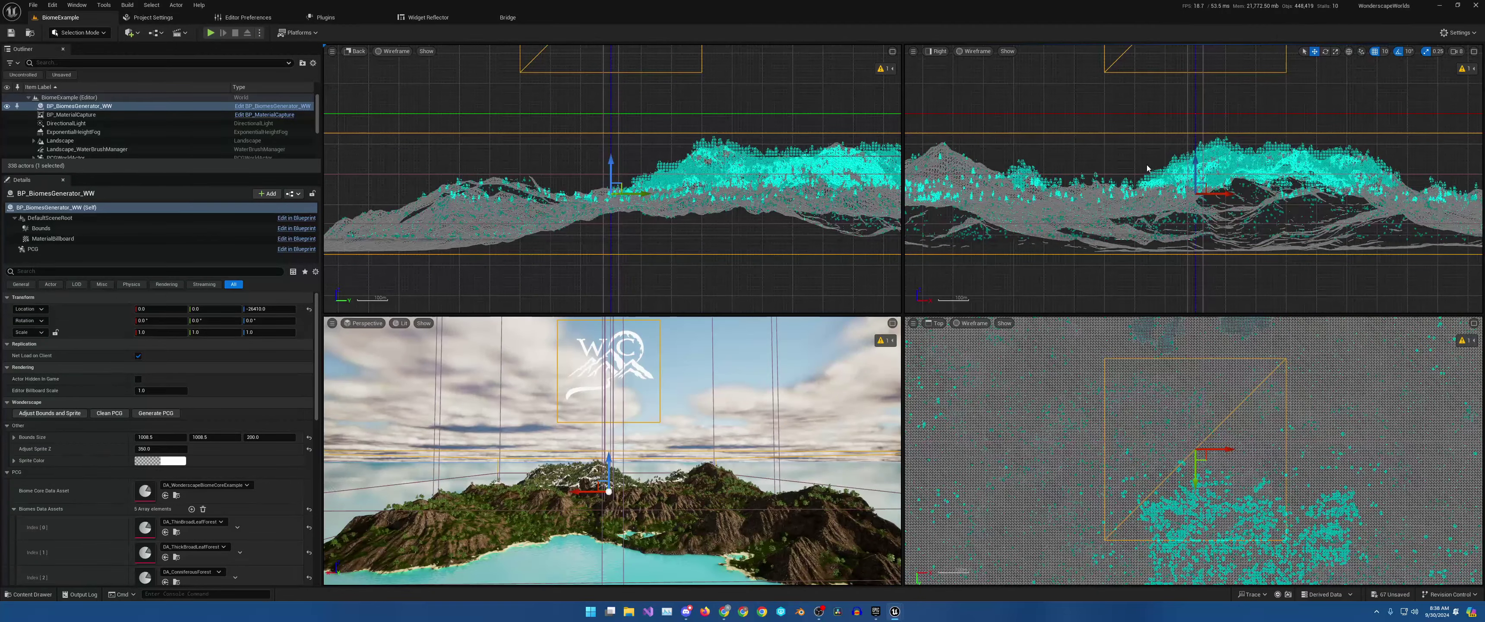
pyautogui.click(892, 323)
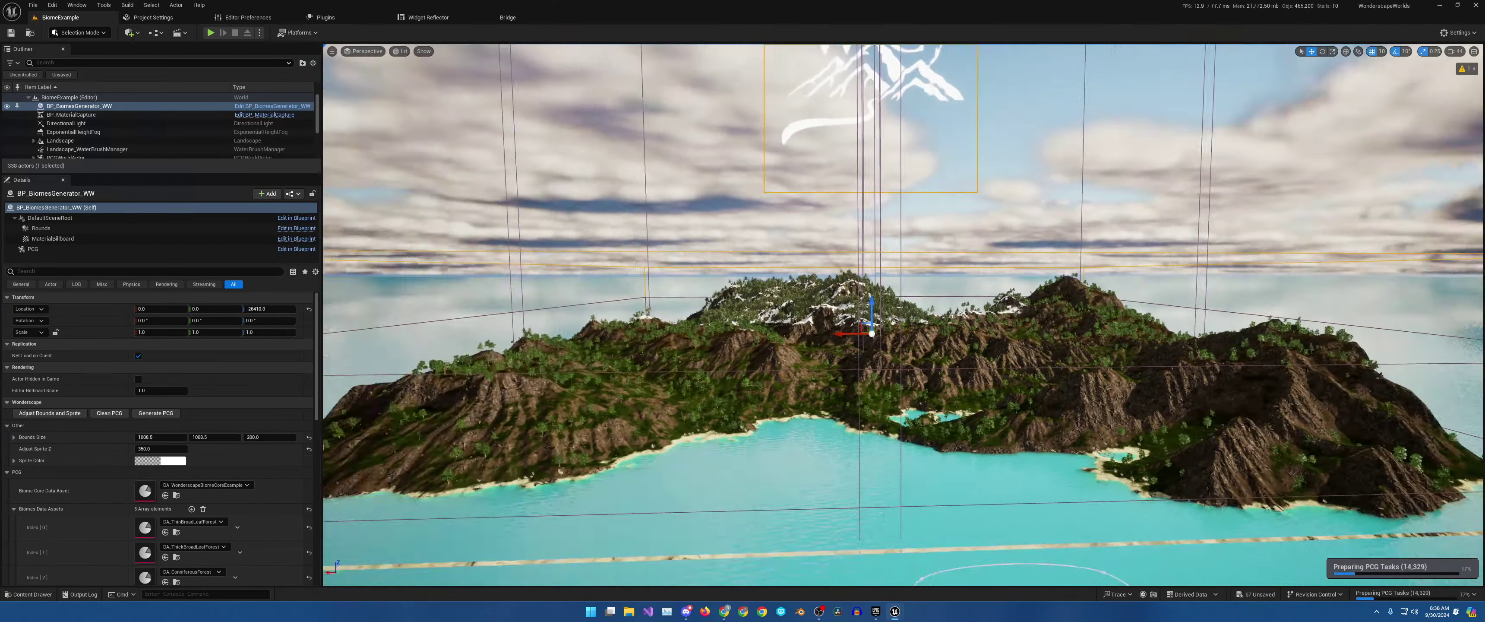
# Step: Turn the viewport toward the island while PCG processes its queued tasks, reaching 19,216
pyautogui.moveTo(926, 367); pyautogui.dragTo(908, 373, button='right')
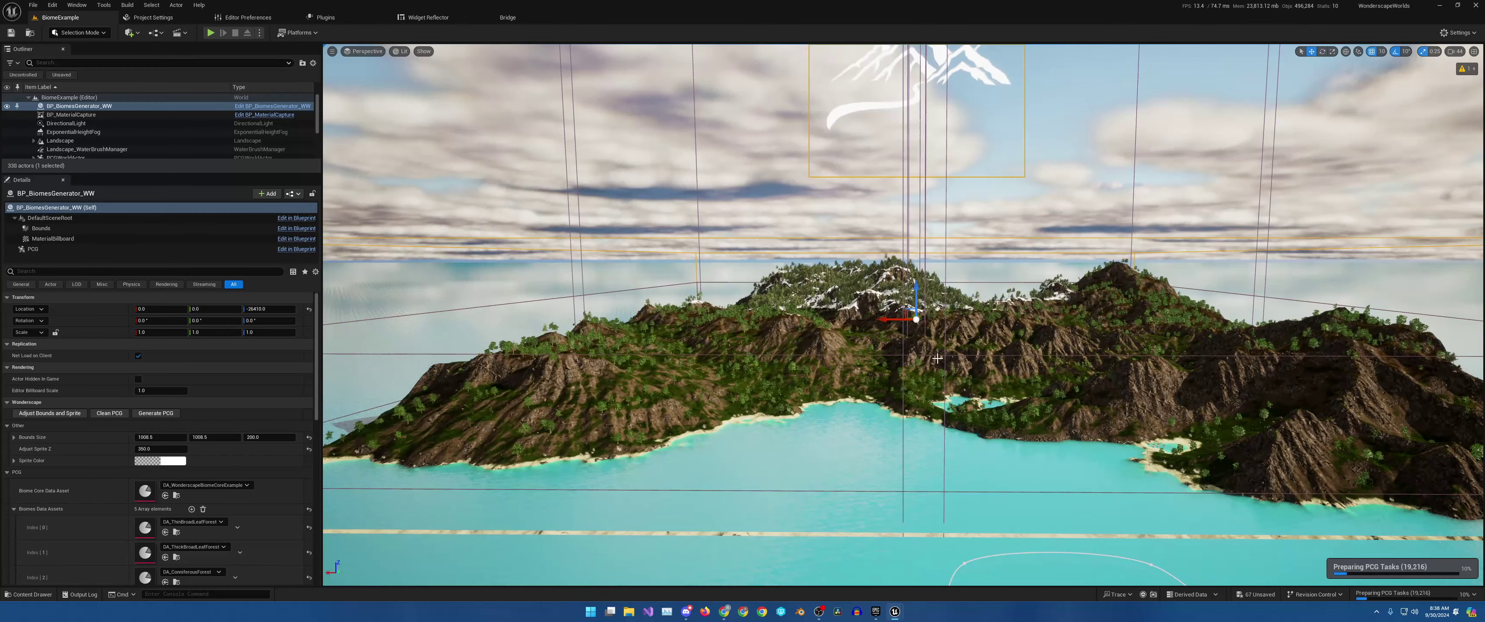